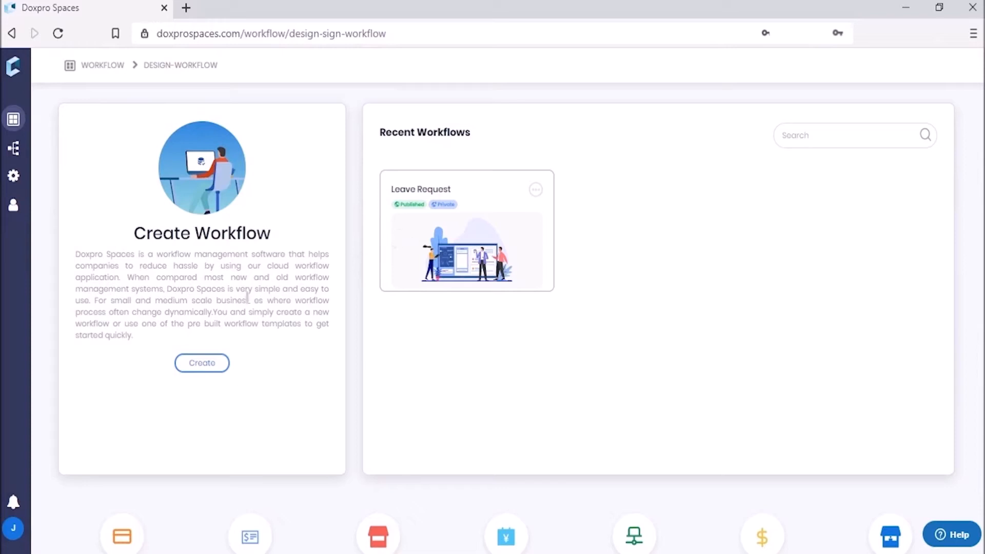
Start a new workflow and look through the default Purchase Request templates and the options of the first one
click(200, 365)
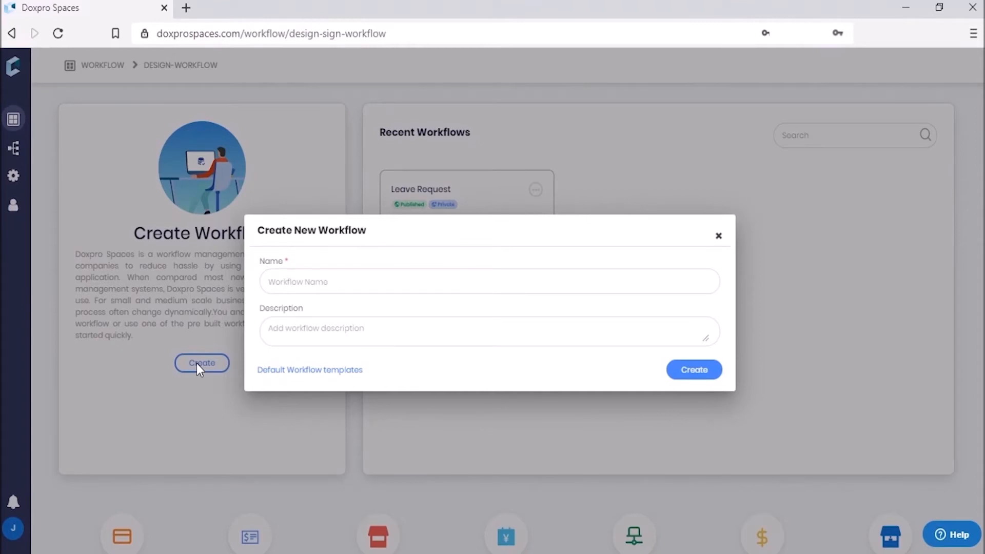
click(288, 374)
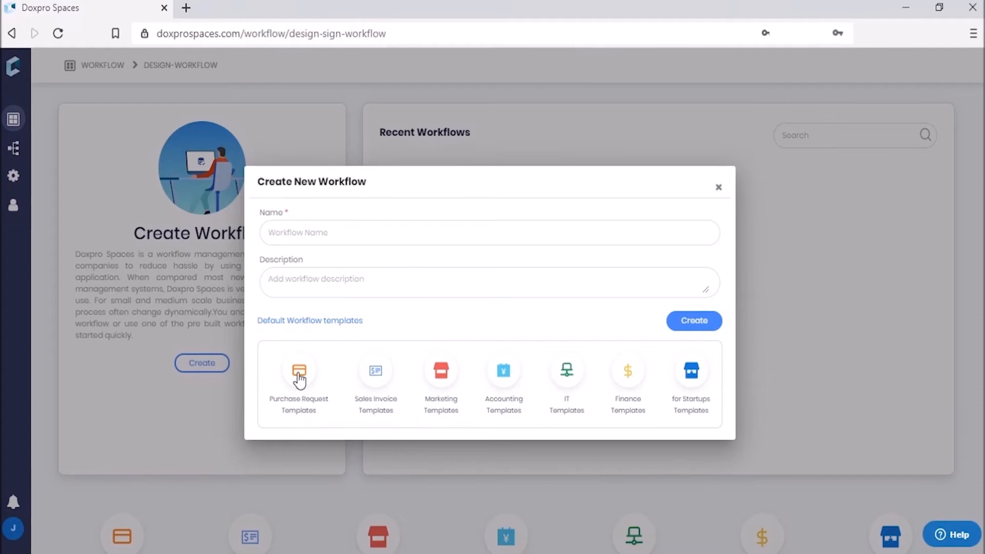
click(299, 377)
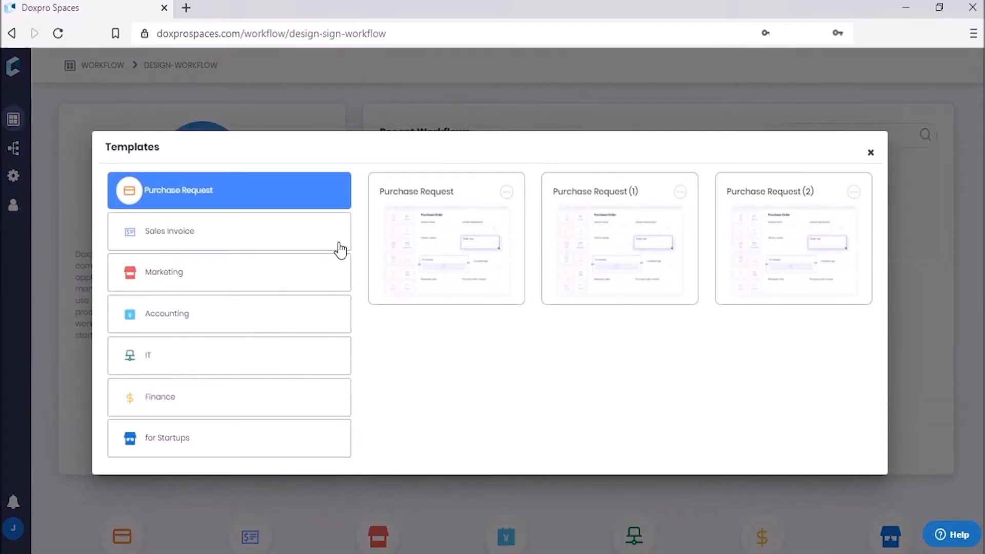
click(505, 192)
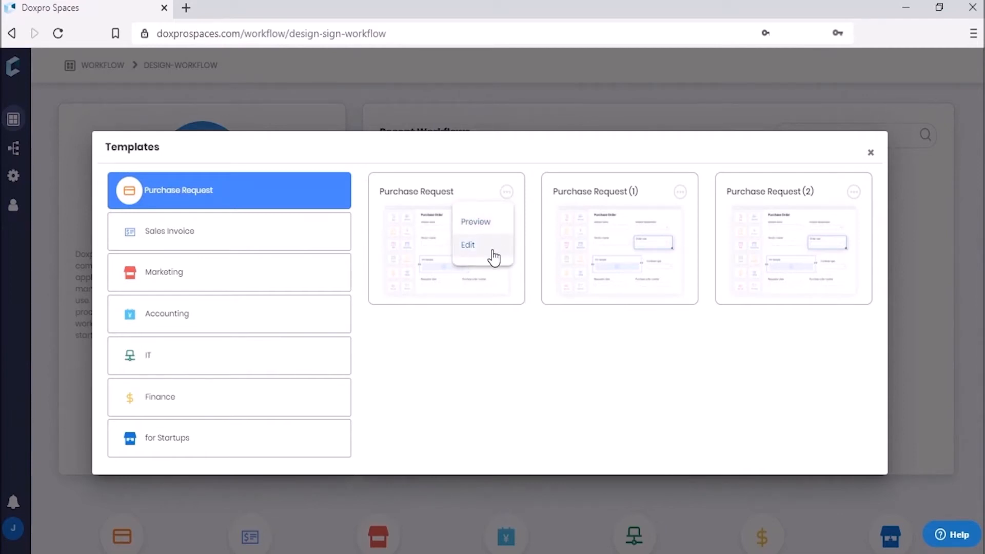
click(435, 349)
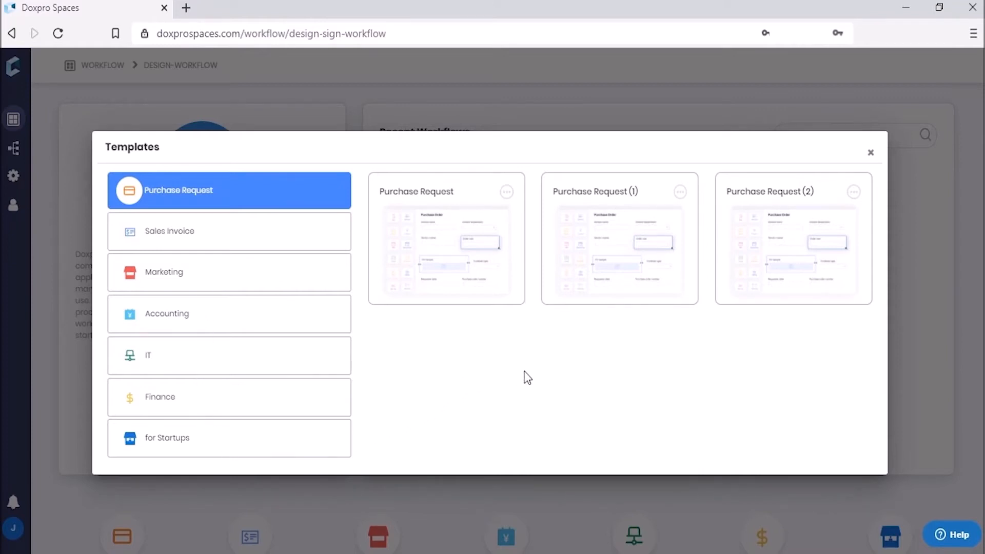
click(870, 153)
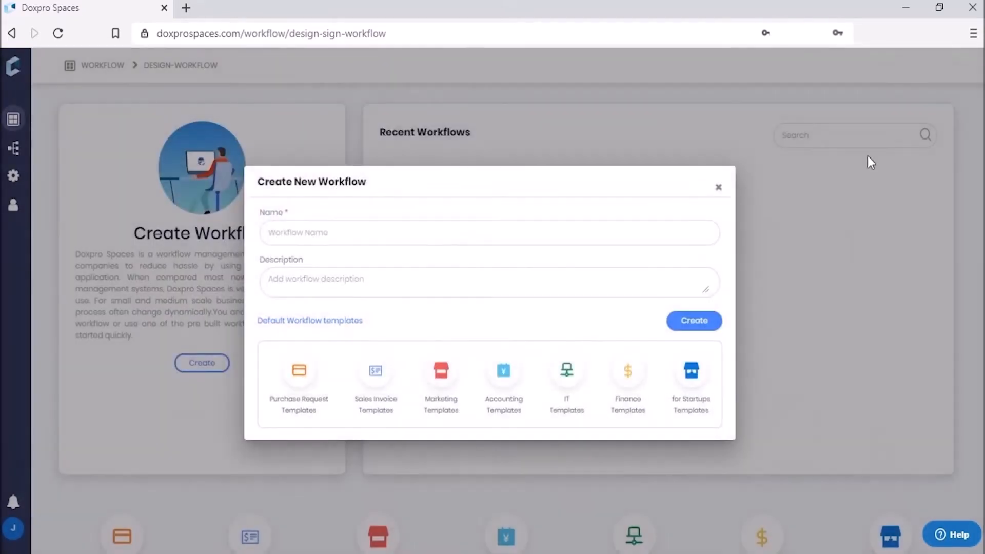
Create a new workflow named "Initial Employee Evaluation Form" without a template
click(348, 232)
text(Initial Employee Evaluation Form)
click(694, 320)
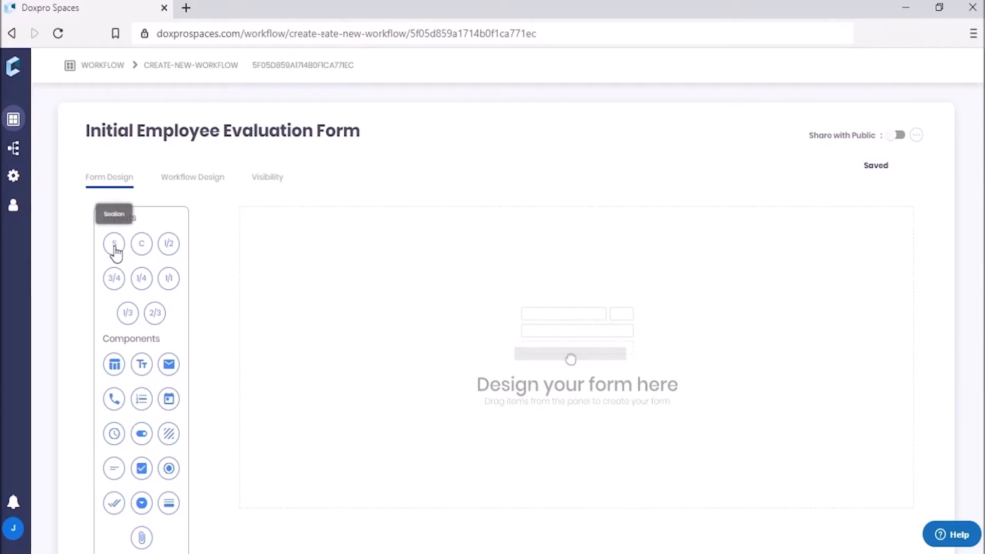
Add a section to the empty form, label it "Employee Personal Details", clear its description and save it
drag(114, 244, 328, 241)
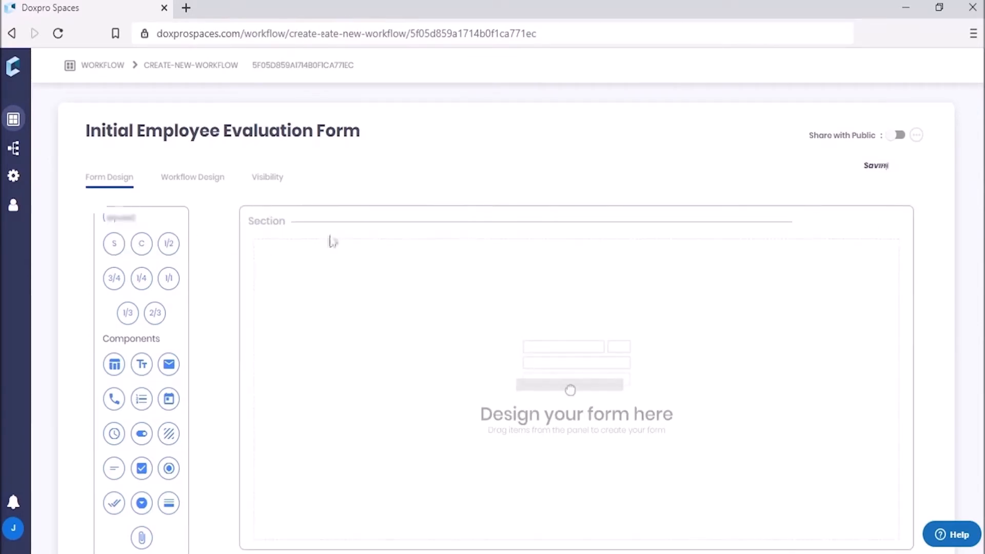
click(815, 222)
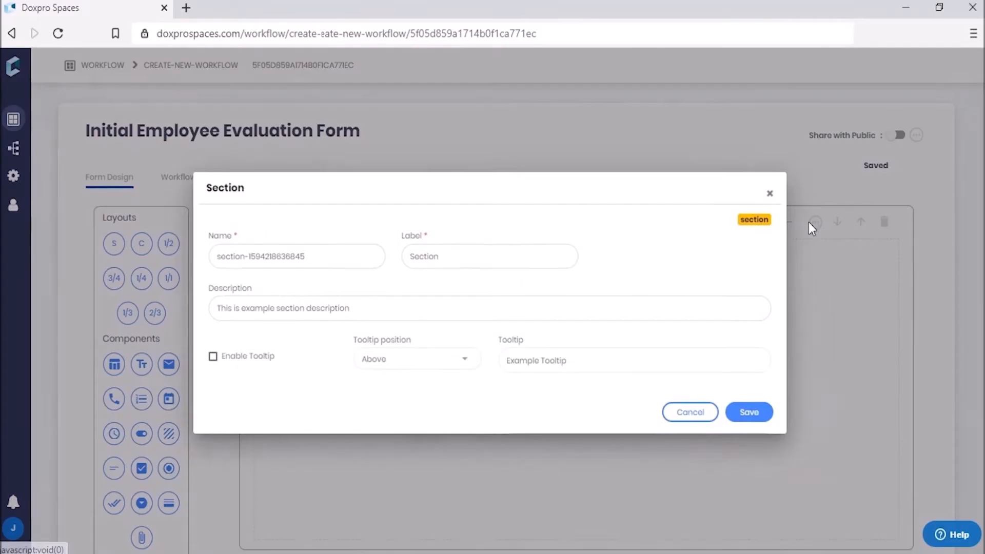
double_click(428, 256)
text(Employee Person)
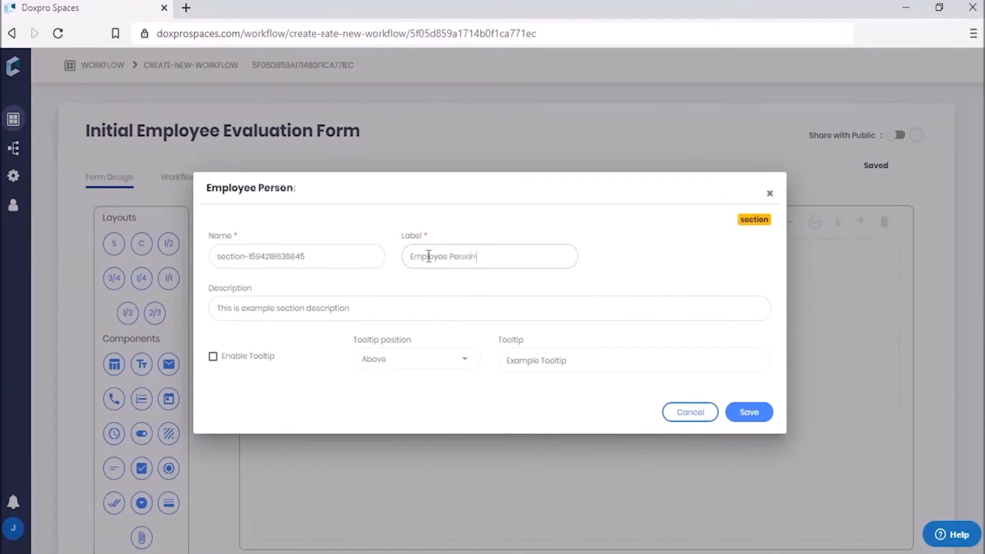
text(al Details)
drag(351, 308, 214, 302)
key(BackSpace)
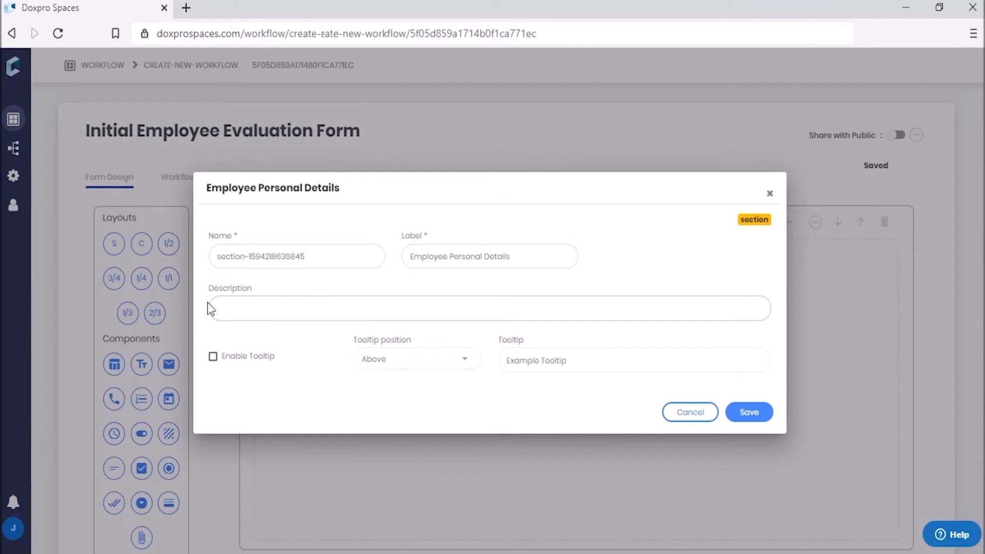
click(748, 417)
Add a text field to the Employee Personal Details section with label and placeholder "Employee Name" and an empty description
drag(143, 368, 314, 279)
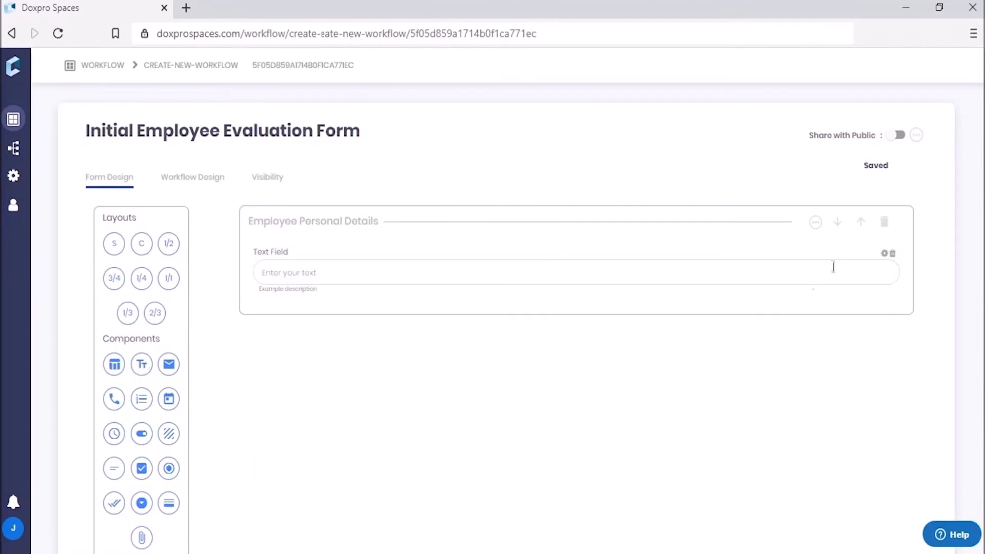
click(885, 254)
drag(487, 160, 224, 176)
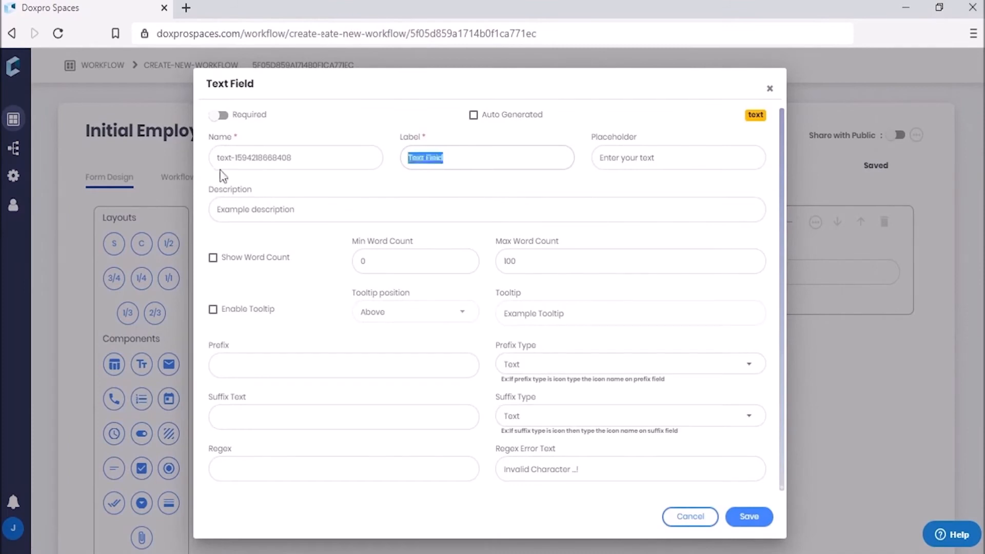
text(Employee Name)
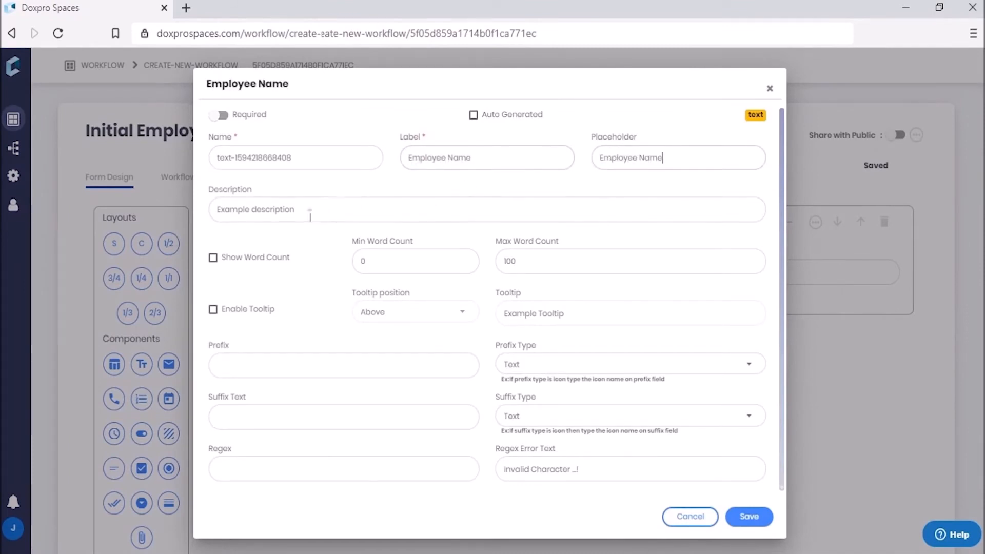
drag(308, 212, 128, 202)
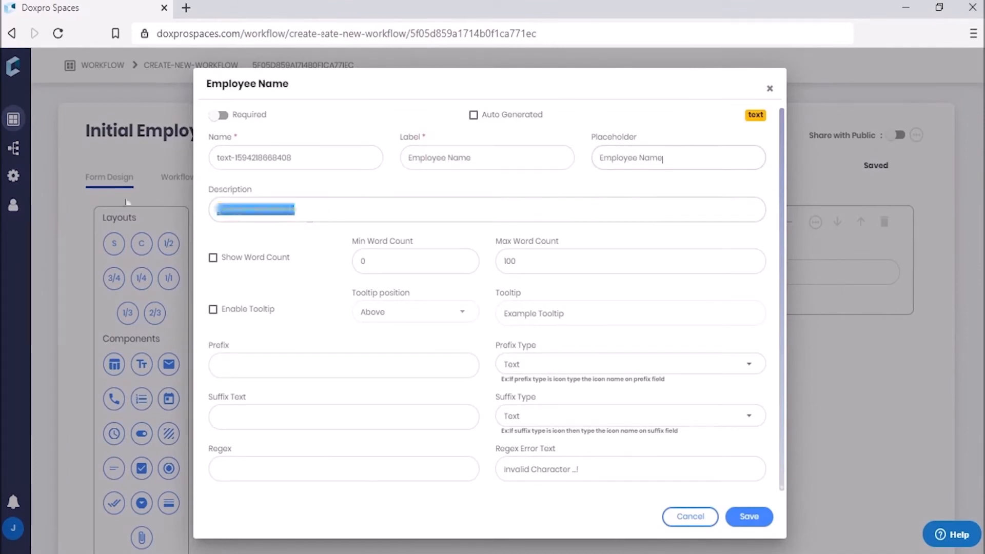
key(BackSpace)
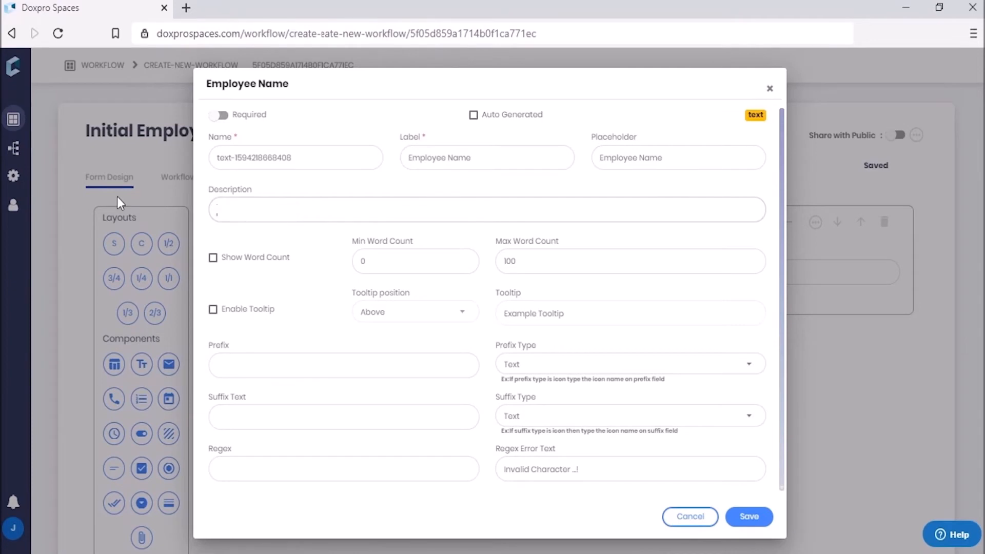
Enable the Employee Name field's tooltip, positioned Left with the text "Type Employee Name", and save the field
click(212, 309)
click(414, 324)
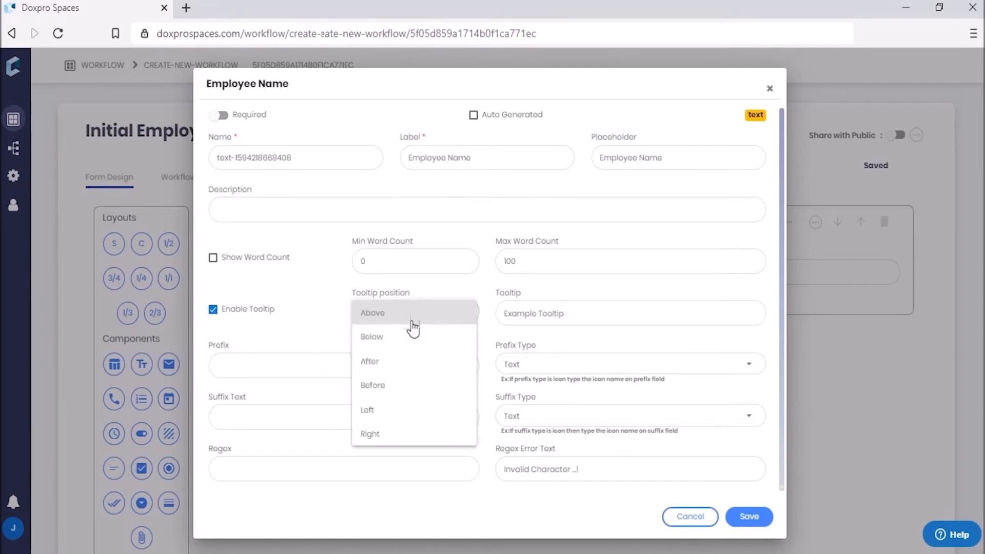
click(401, 413)
drag(569, 314, 481, 315)
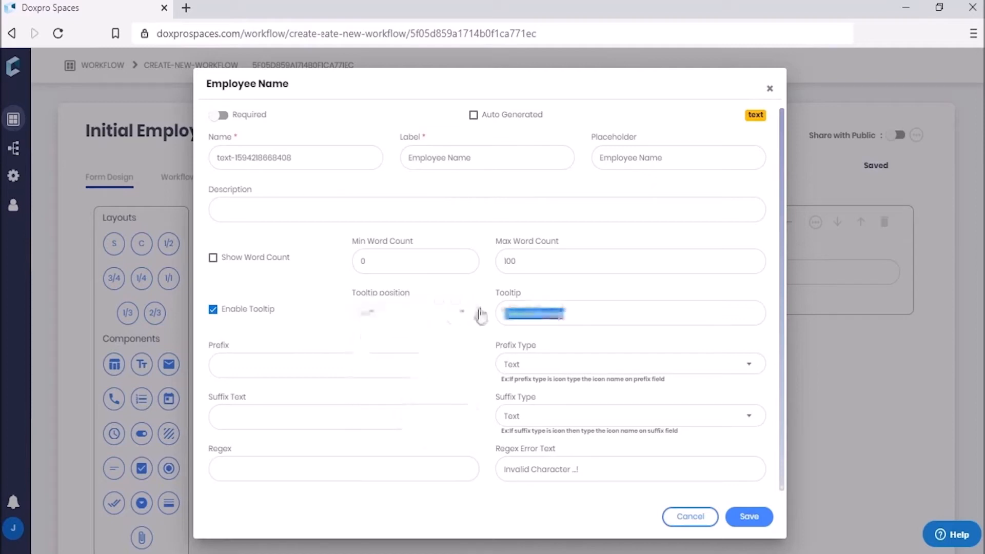
text(Type your nameype Employee Name)
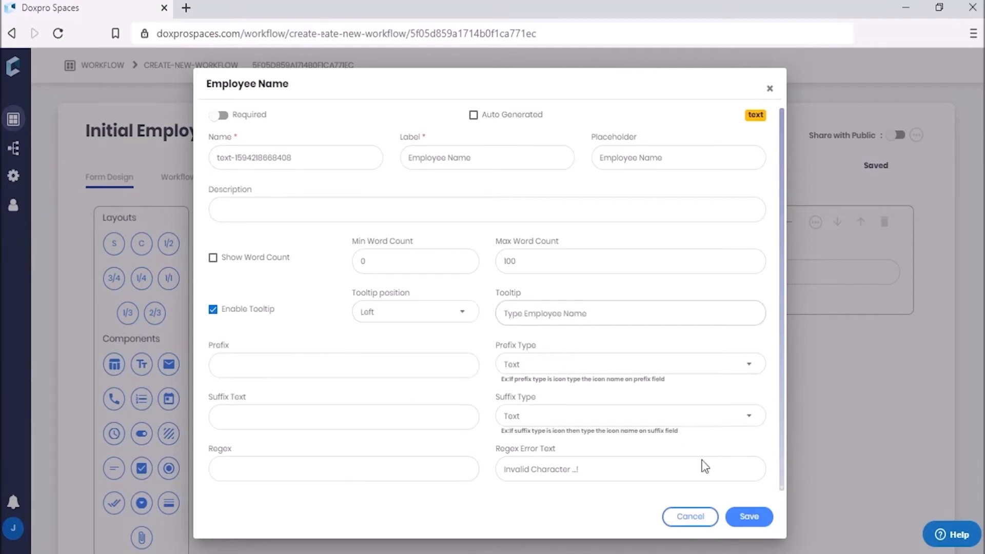
click(743, 517)
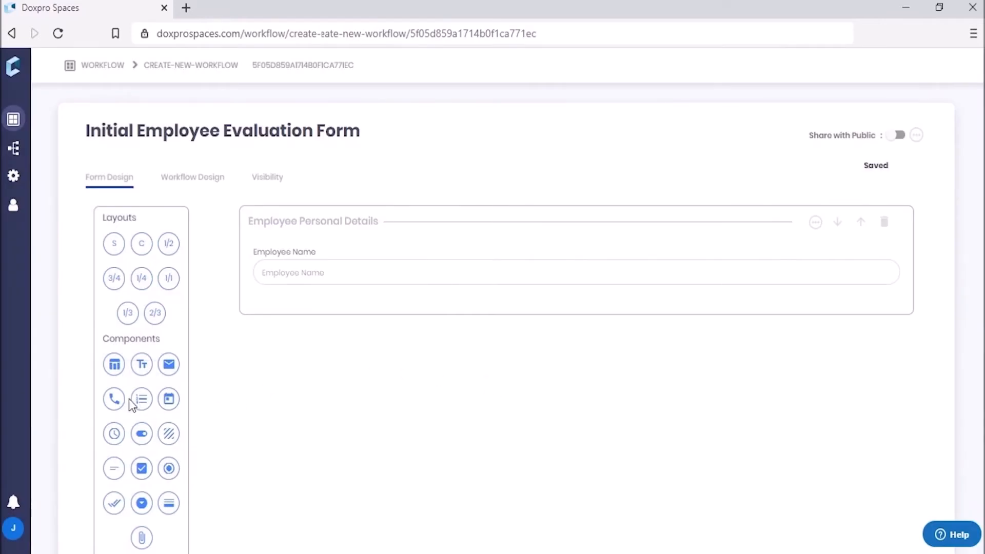
Add a number field below Employee Name with label and placeholder "Employee ID" and an empty description
drag(139, 407, 346, 311)
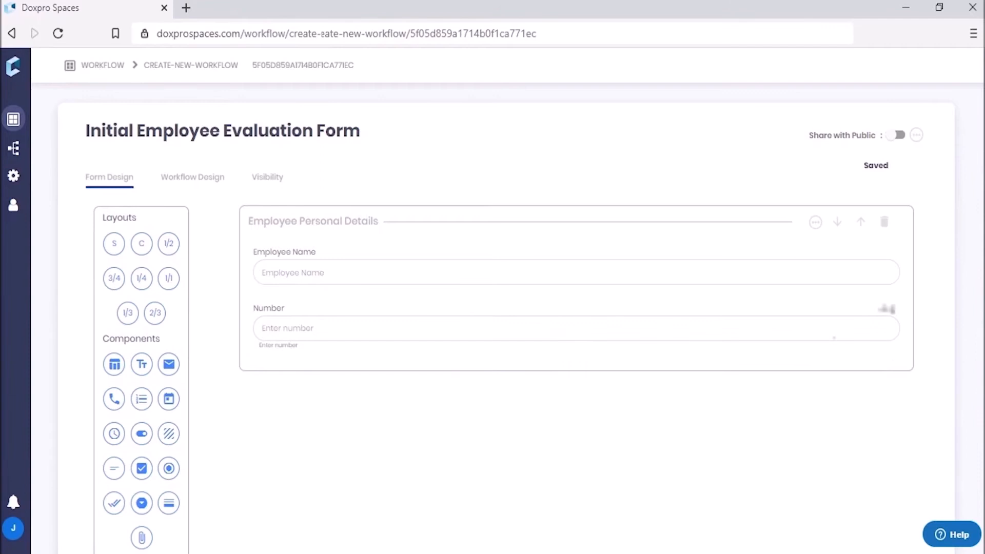
click(887, 314)
drag(454, 183, 379, 189)
text(Employee)
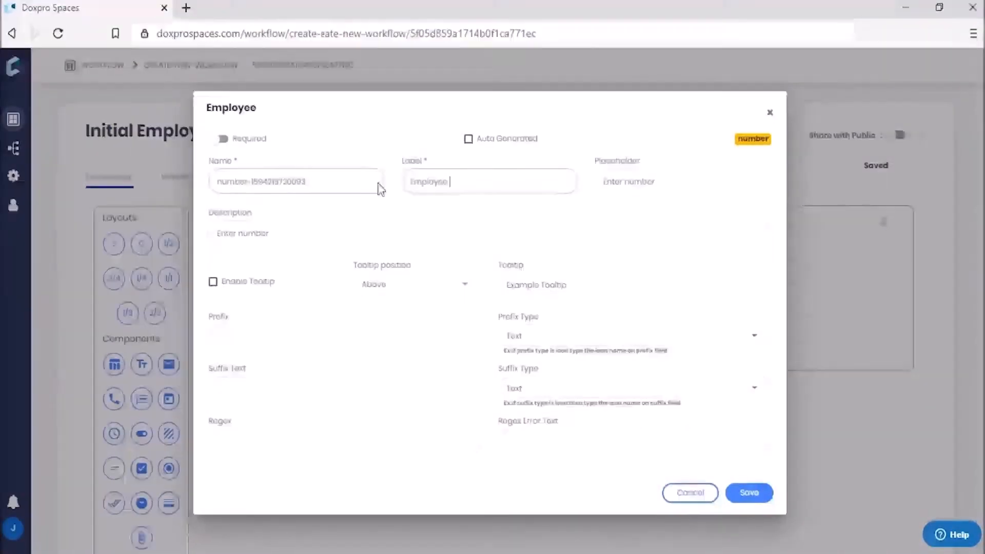
text(ID)
key(ctrl+a)
key(ctrl+c)
drag(662, 184, 486, 185)
key(ctrl+v)
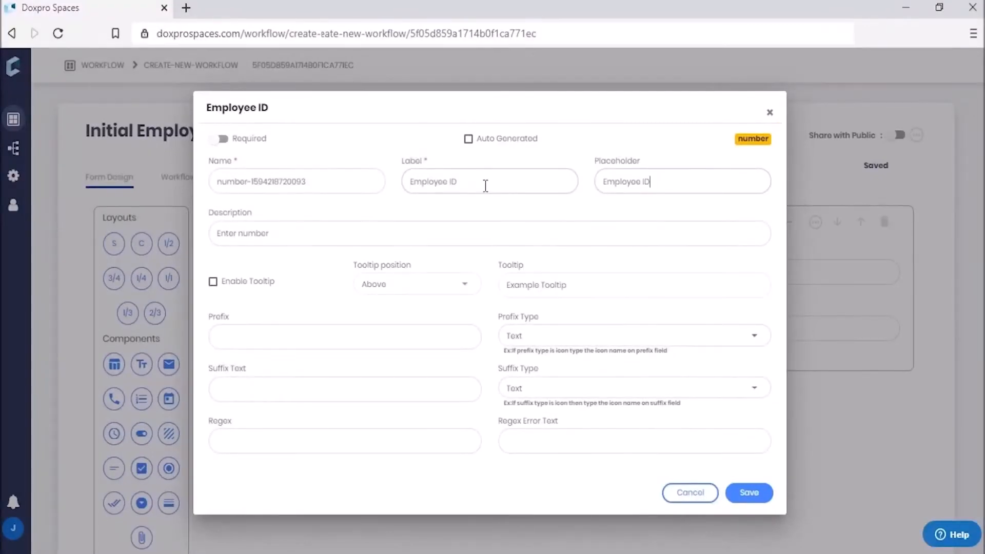
drag(326, 235, 118, 226)
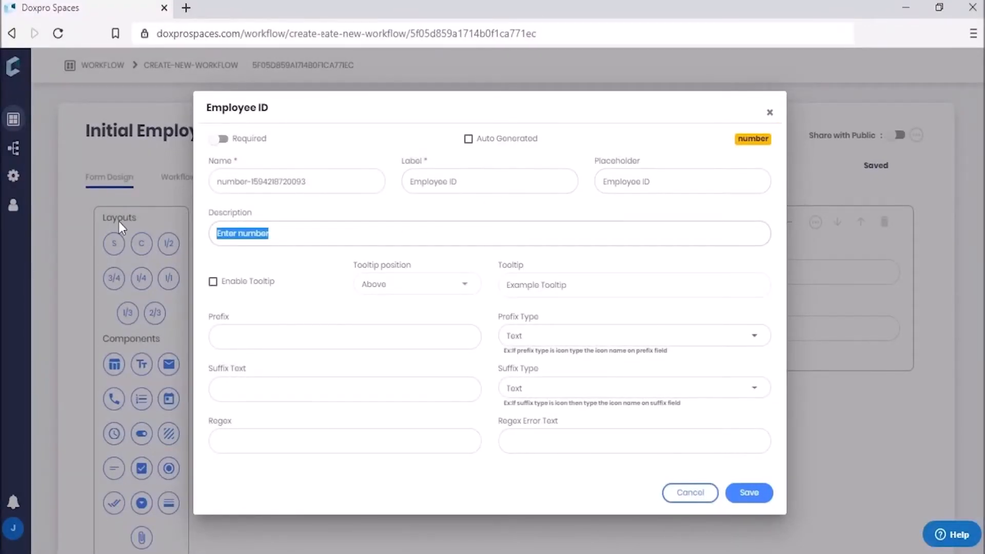
key(BackSpace)
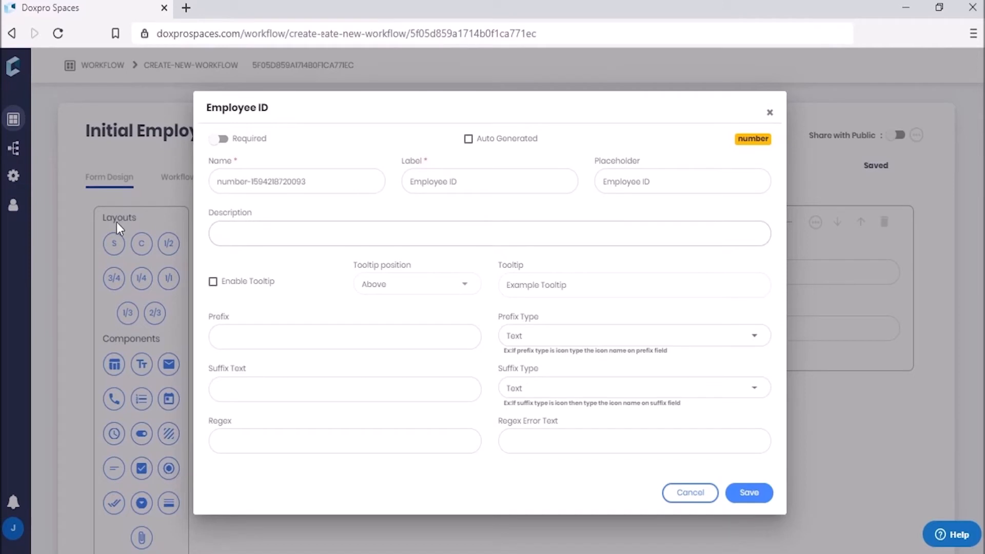
Enable the Employee ID field's tooltip, positioned Left with the text "Type Employee ID", and save the field
click(213, 281)
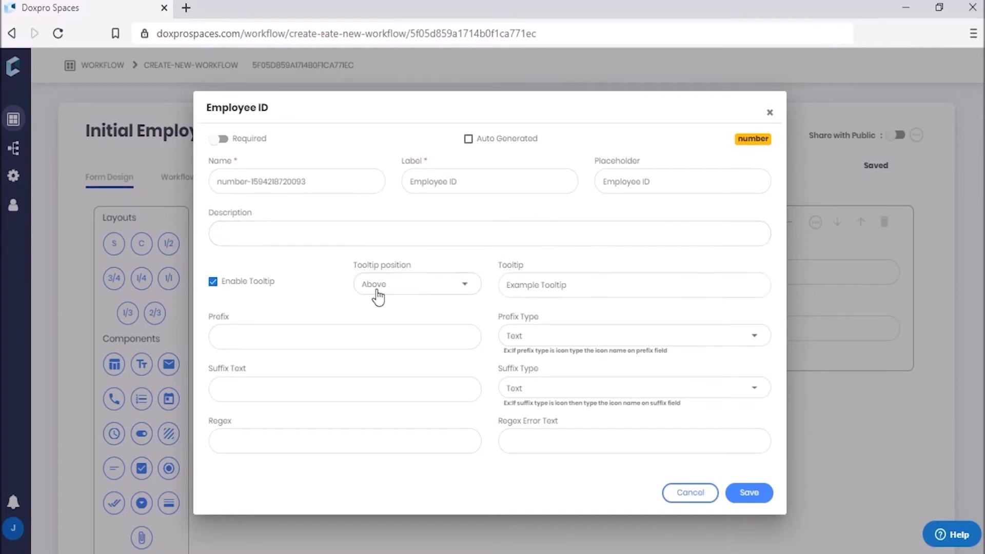
click(416, 290)
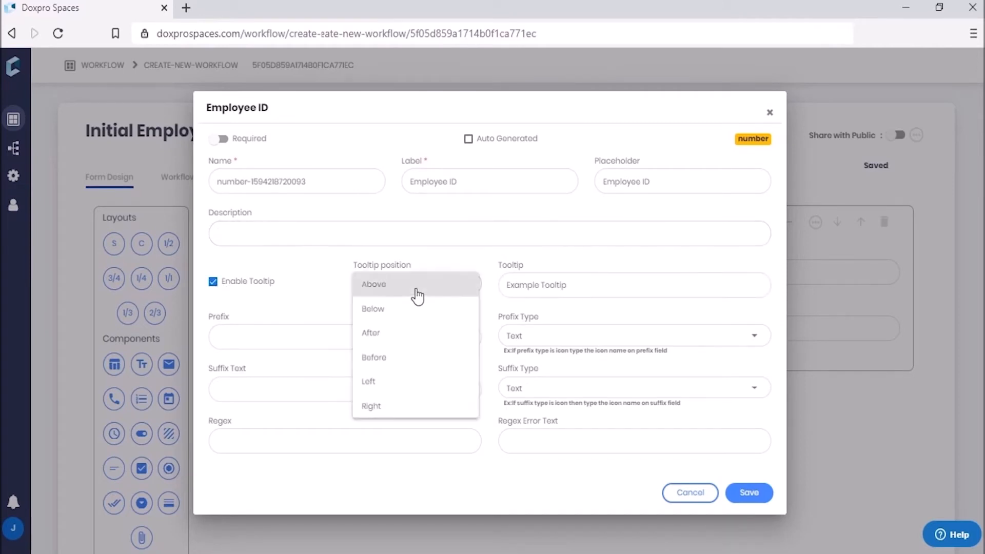
click(394, 384)
click(586, 285)
text(Type Employee ID)
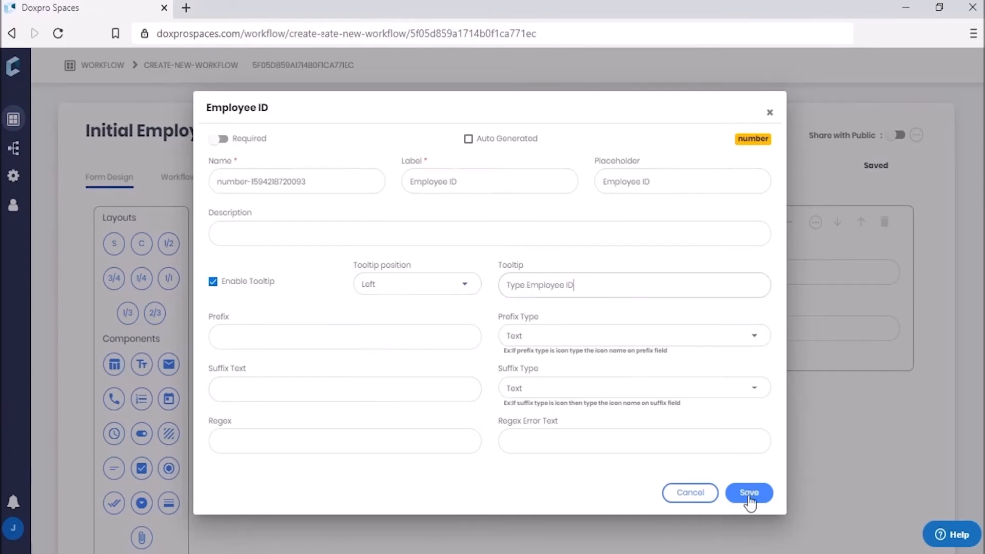
click(748, 496)
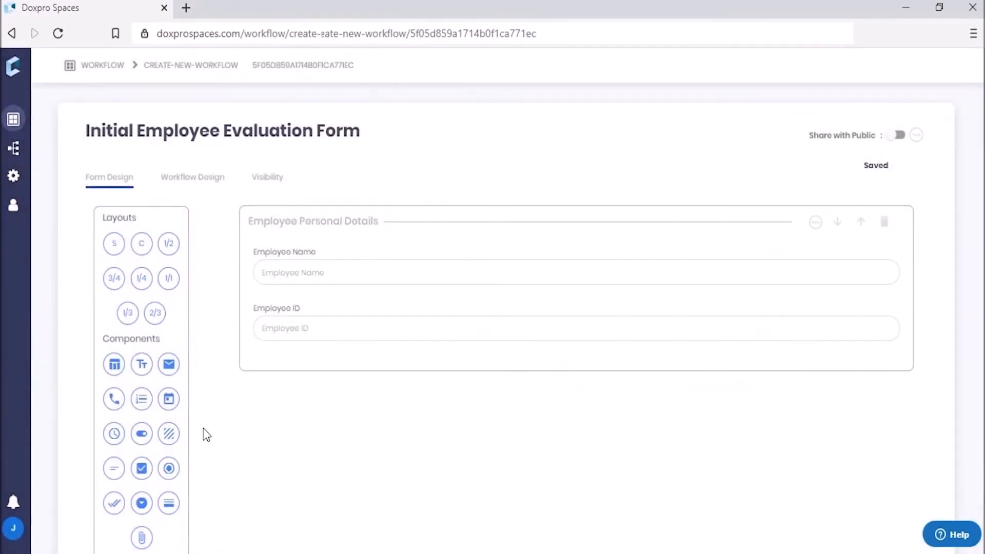
Add an email field below Employee ID, set its placeholder to "Email" and clear its description
drag(171, 364, 329, 370)
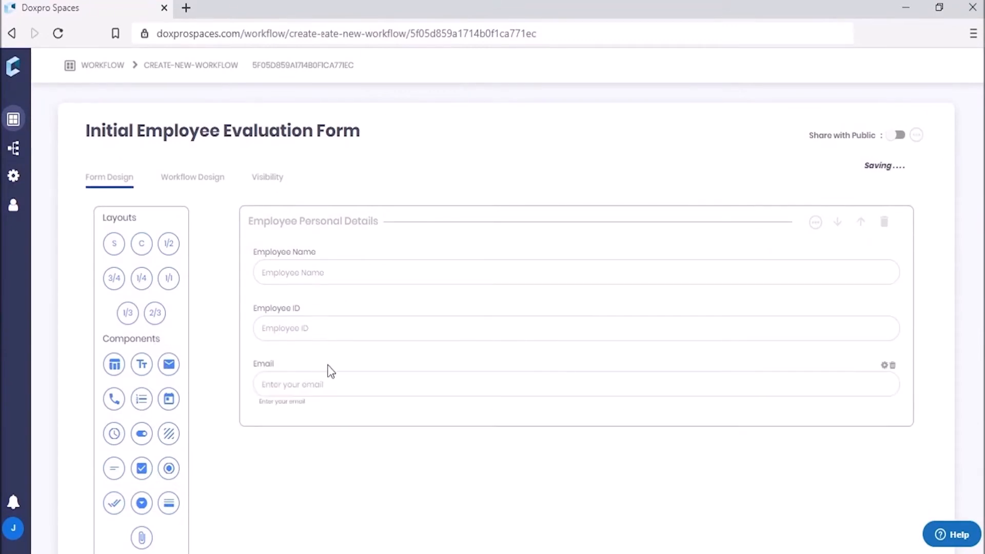
click(885, 365)
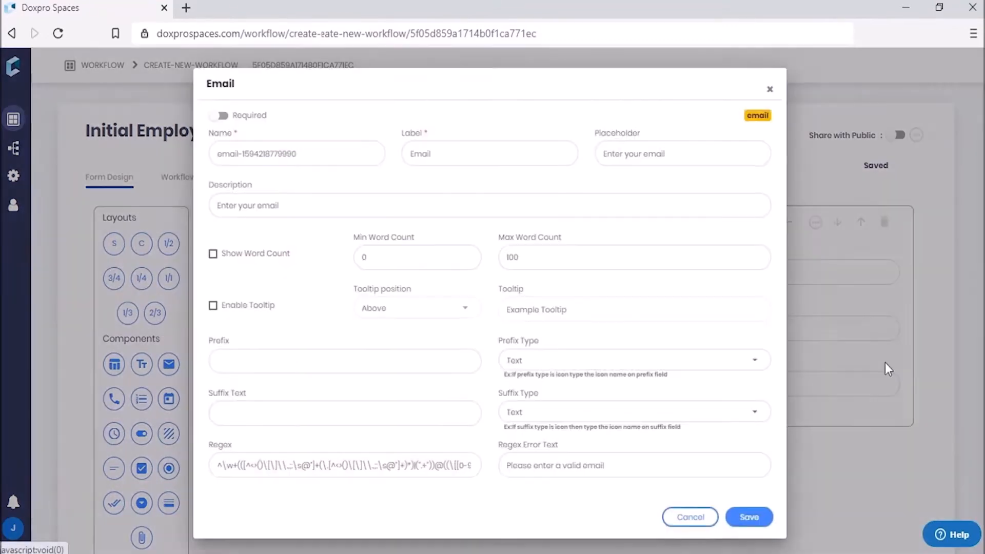
double_click(423, 155)
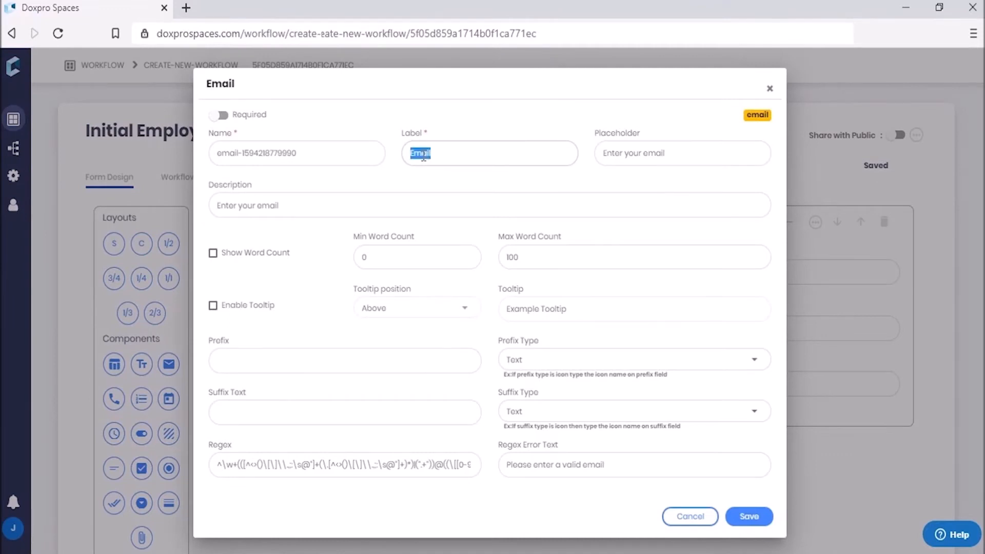
triple_click(676, 156)
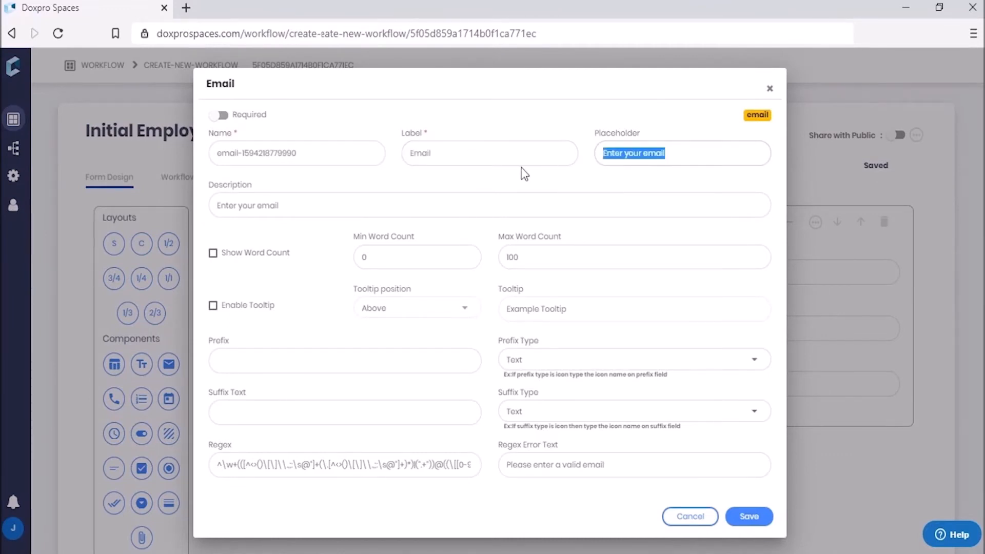
key(ctrl+v)
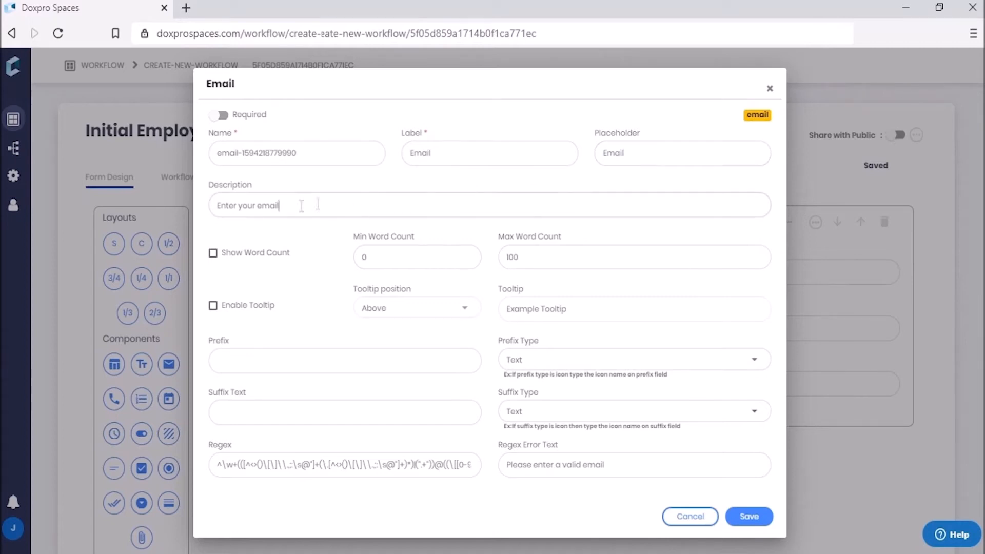
drag(306, 205, 167, 205)
key(BackSpace)
Enable the Email field's tooltip, positioned Left with the text "Enter Email", and save the field
click(213, 306)
click(424, 310)
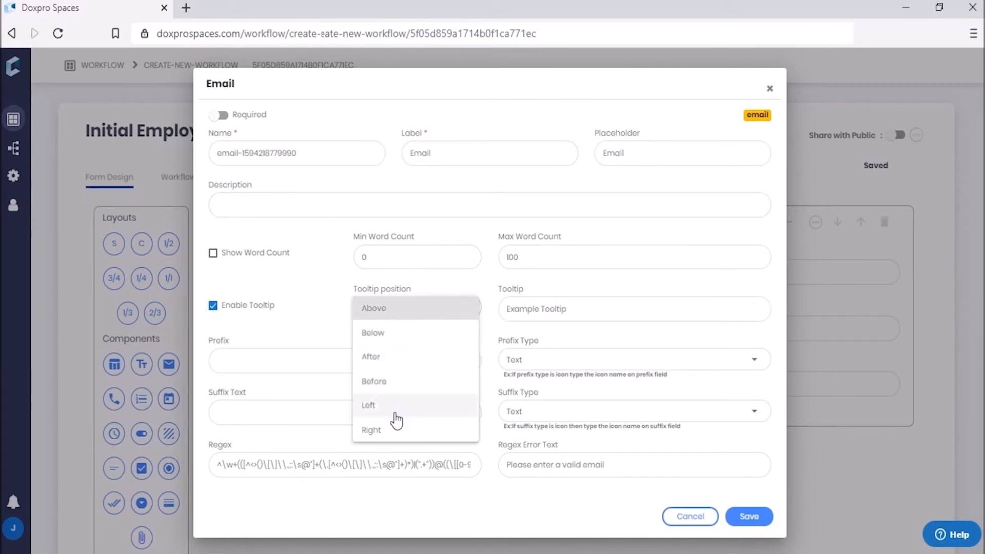
click(394, 413)
drag(572, 309, 485, 299)
text(Enter)
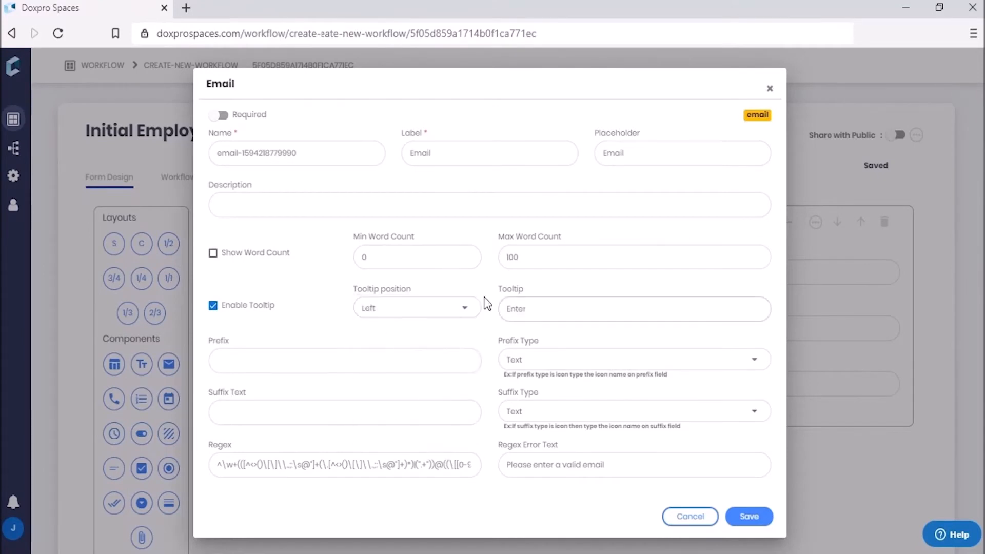
text( Email)
click(749, 516)
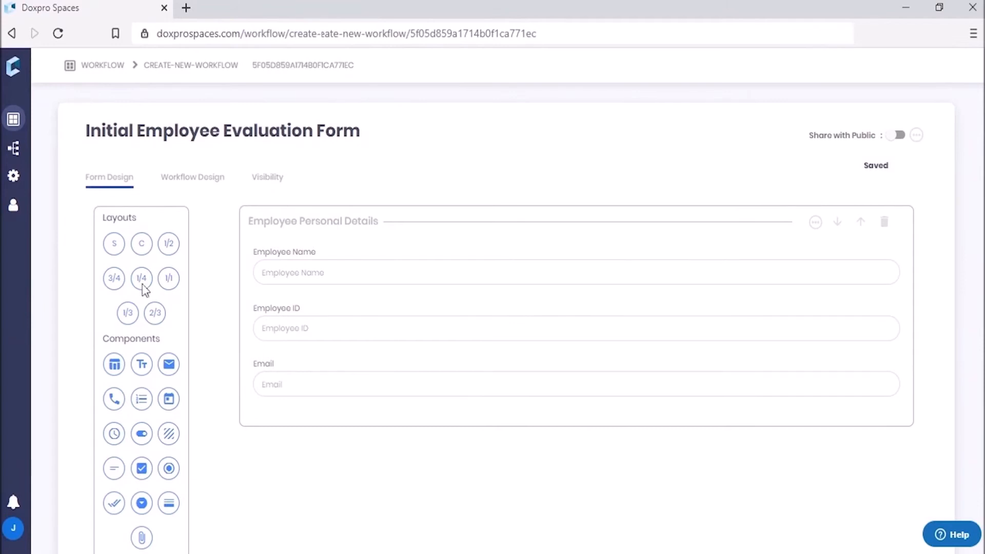
Add a section below Employee Personal Details, labelled "Employee Salary Details" with an empty description, and save it
drag(114, 243, 354, 428)
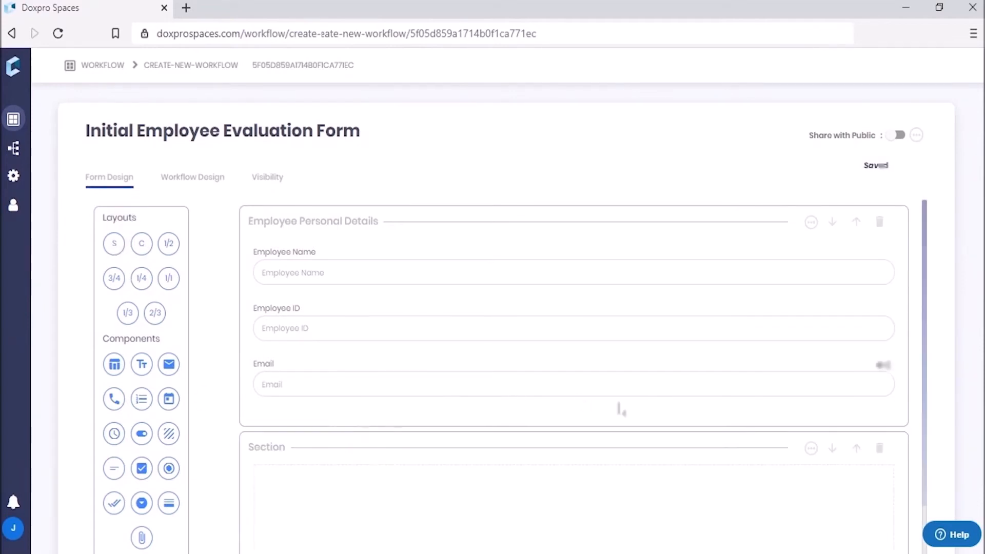
scroll(743, 442, down, 3)
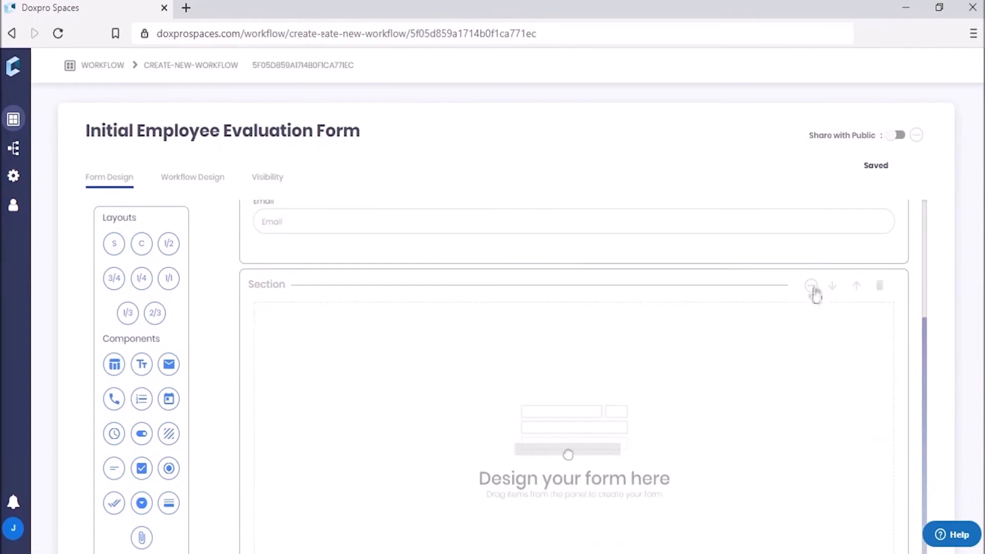
click(812, 287)
double_click(428, 256)
text(Employee Salary Details)
drag(386, 302, 82, 327)
key(BackSpace)
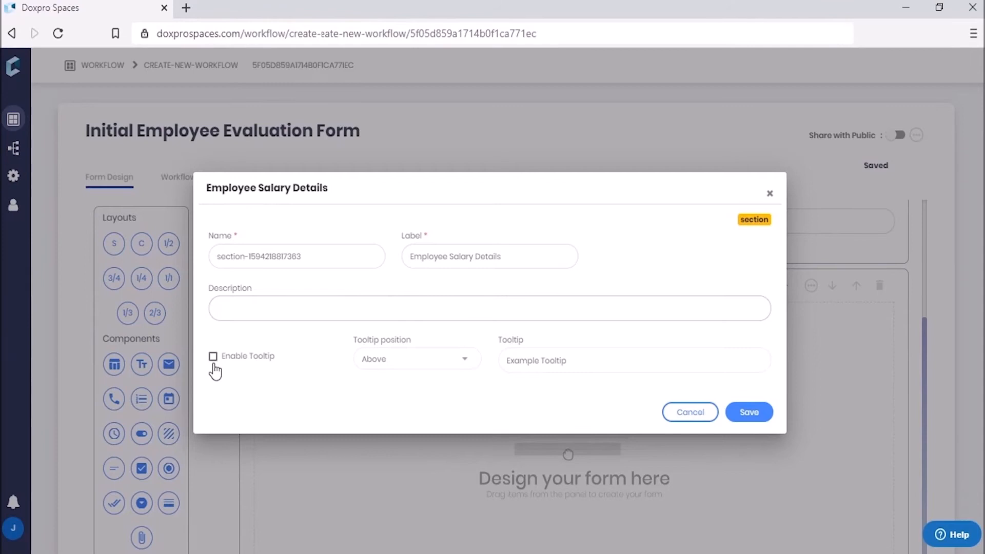
click(748, 413)
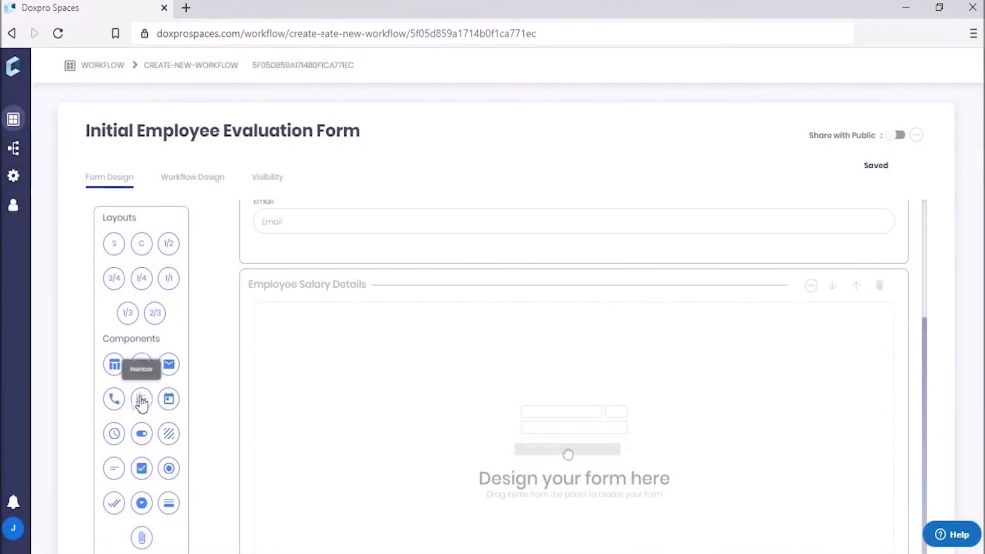
Add a number field to Employee Salary Details with label and placeholder "Basic Salary" and an empty description
drag(142, 399, 378, 349)
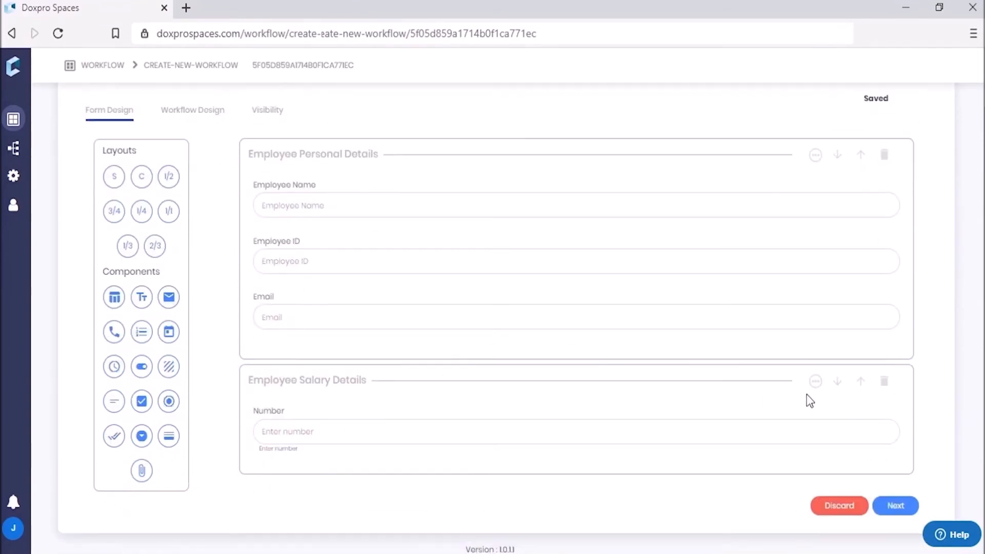
click(885, 418)
drag(455, 182, 377, 183)
text(Basic Sala)
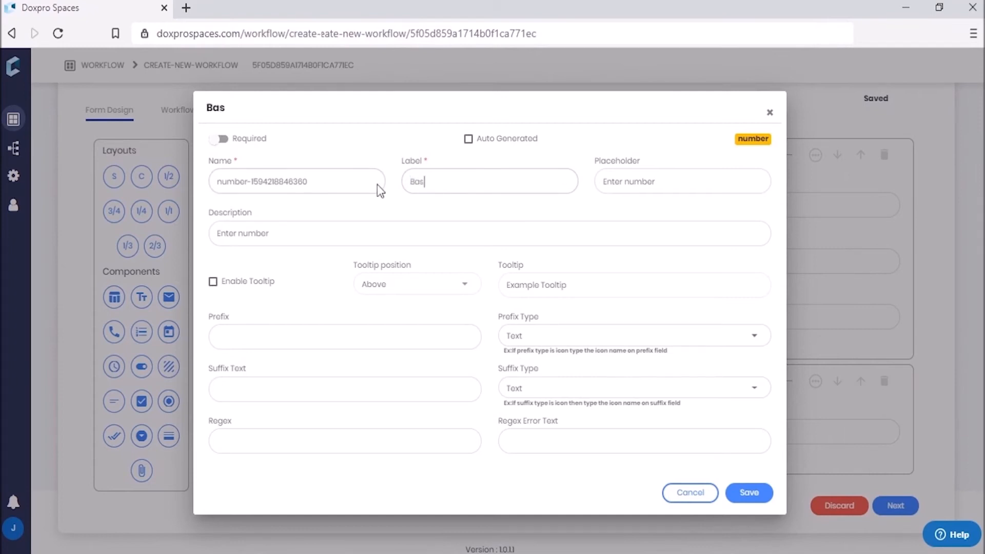
text(ry)
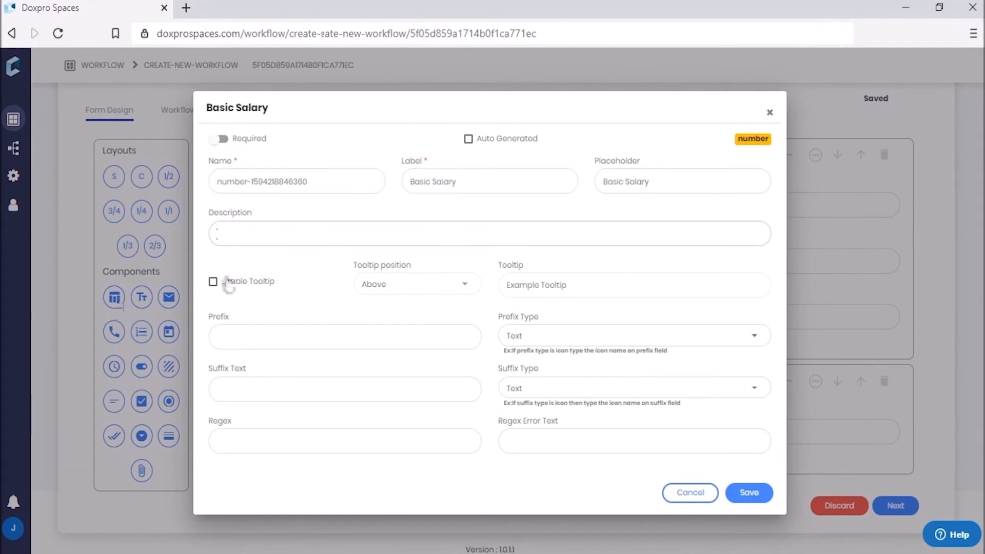
Enable the Basic Salary field's tooltip, positioned Above with the text "Enter Basic Salary"
click(212, 282)
click(213, 282)
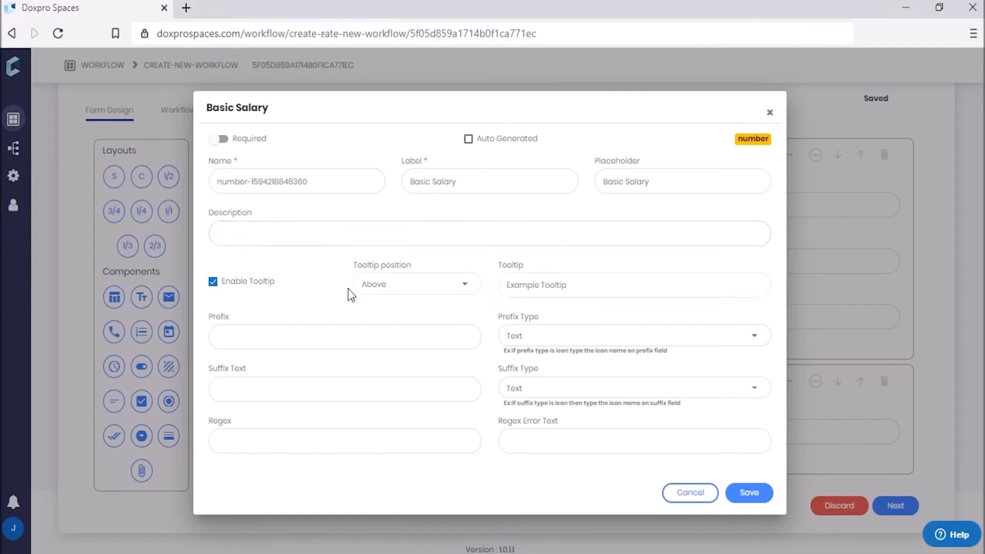
click(397, 286)
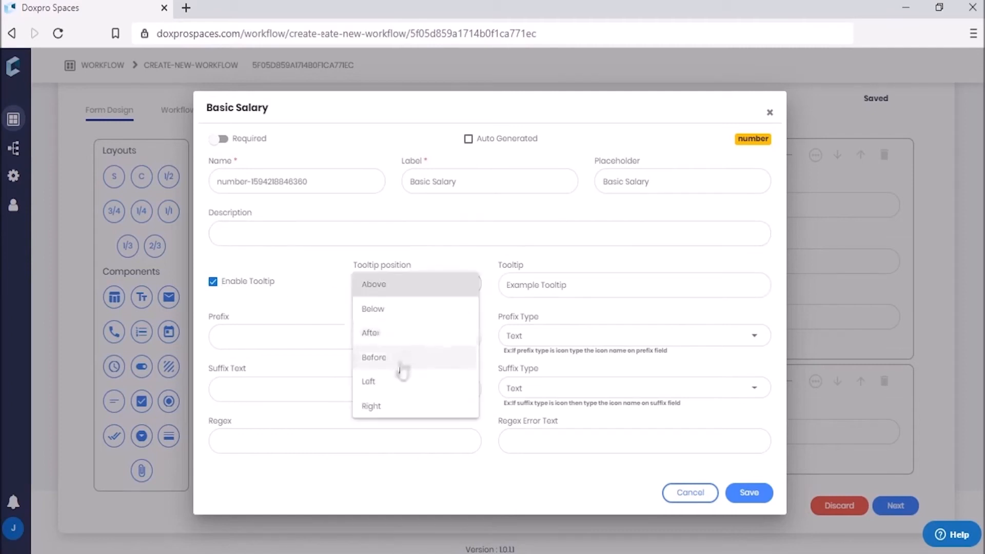
click(395, 285)
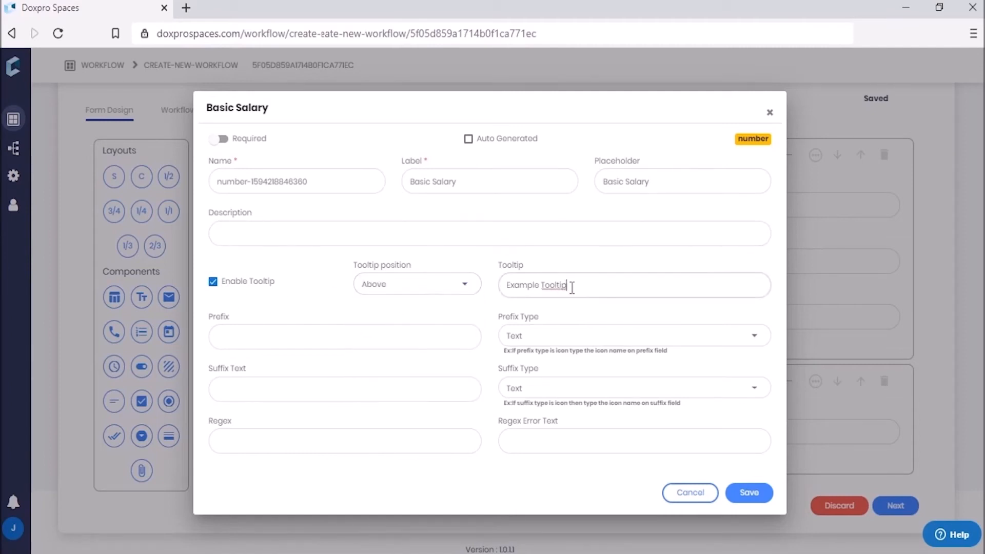
drag(586, 292, 466, 288)
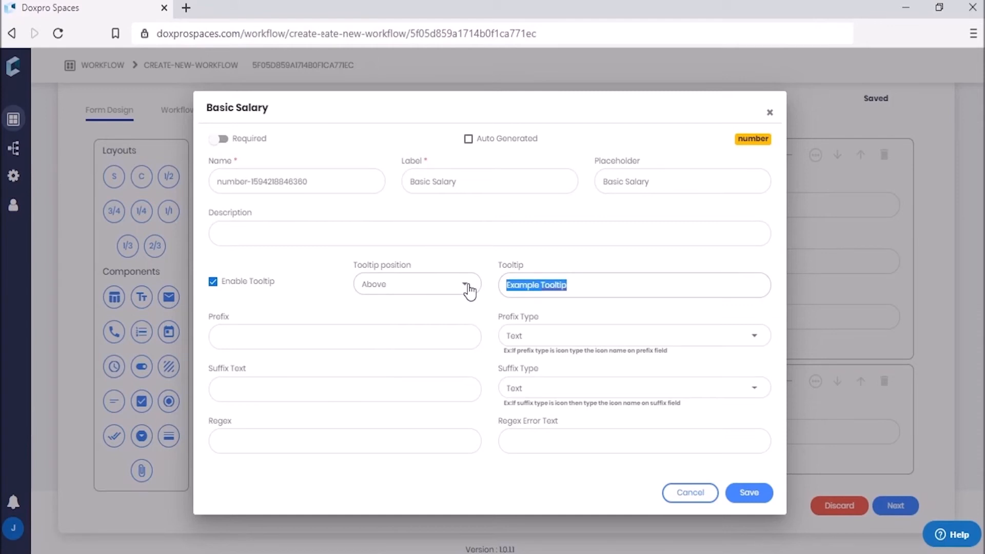
key(BackSpace)
text(Enter Basic Salary)
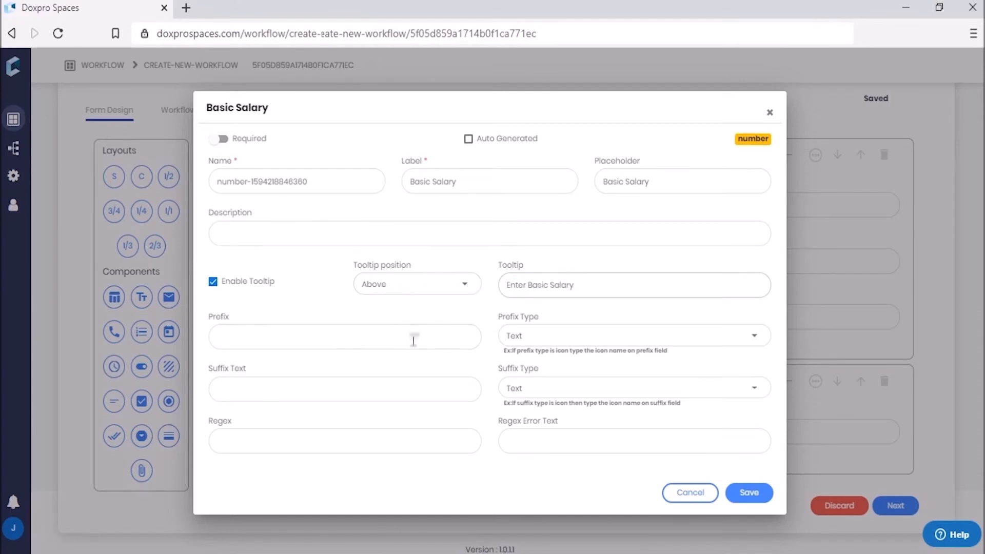
Set the Basic Salary field's prefix to "USD" and save the field
click(413, 340)
text(USD)
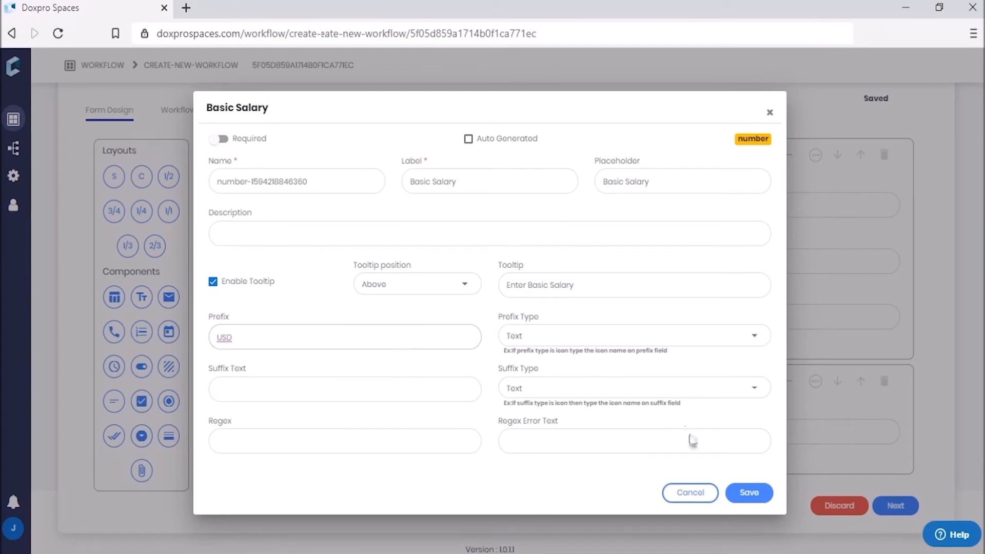
click(749, 493)
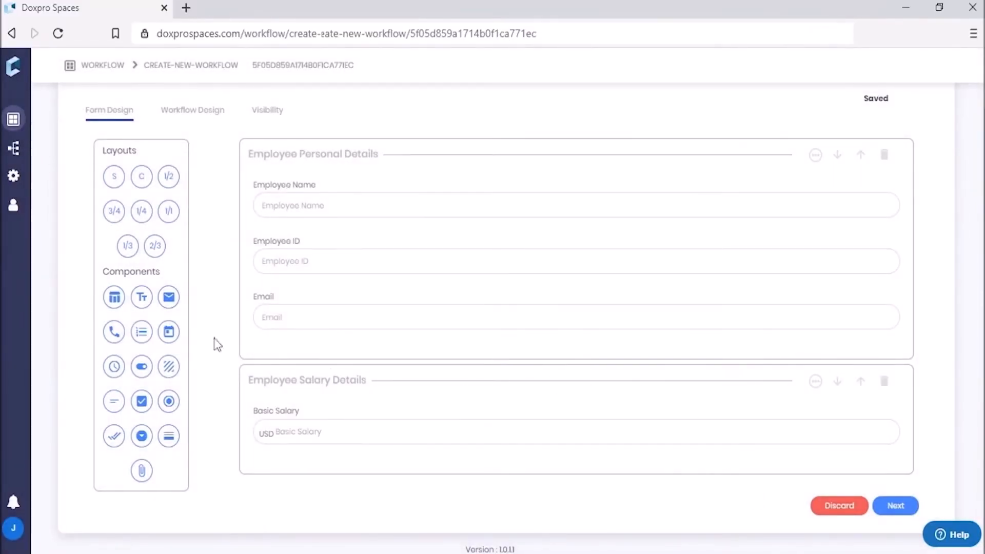
Add a number field below Basic Salary with label and placeholder "Gross Salary" and an empty description
drag(139, 337, 389, 453)
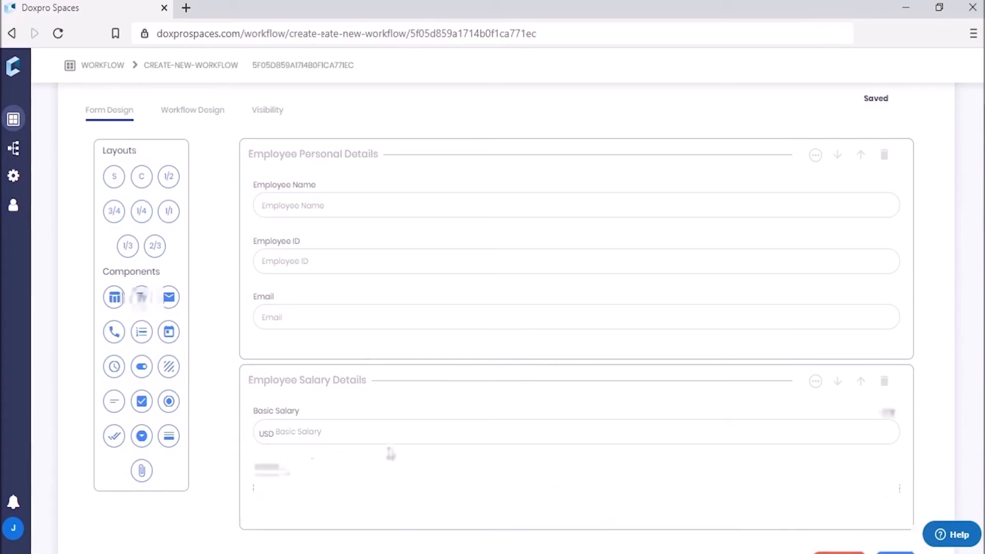
scroll(389, 453, down, 1)
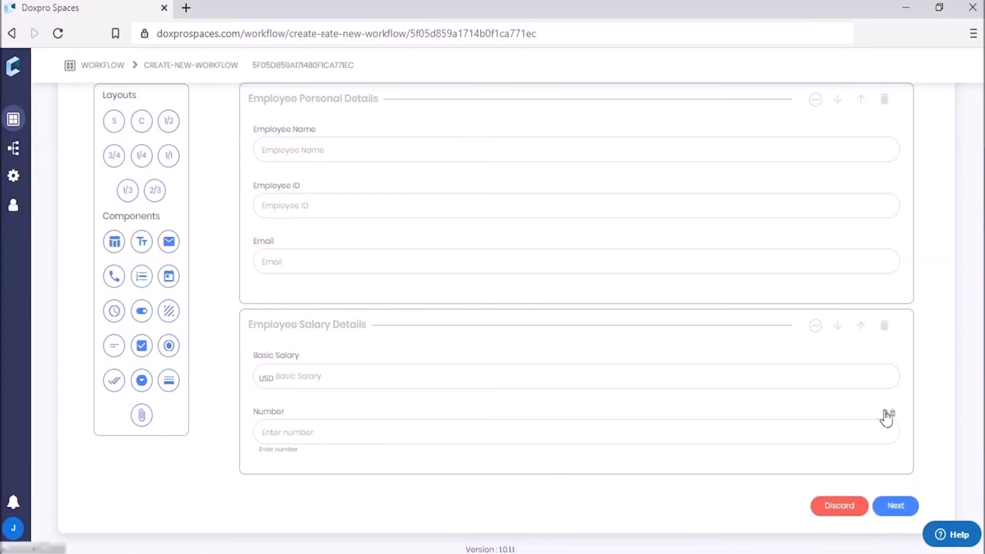
click(884, 413)
double_click(421, 182)
text(Gross Salary)
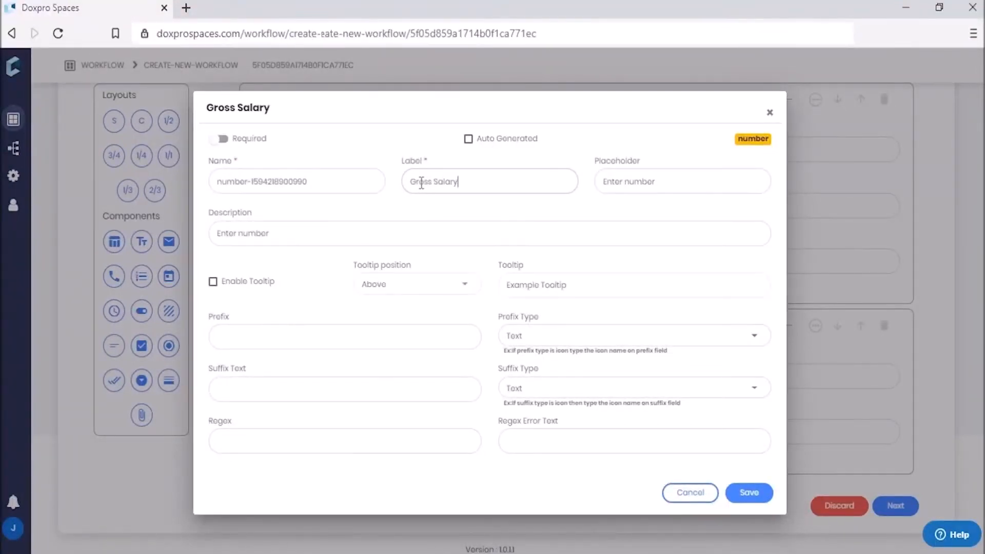
key(Tab)
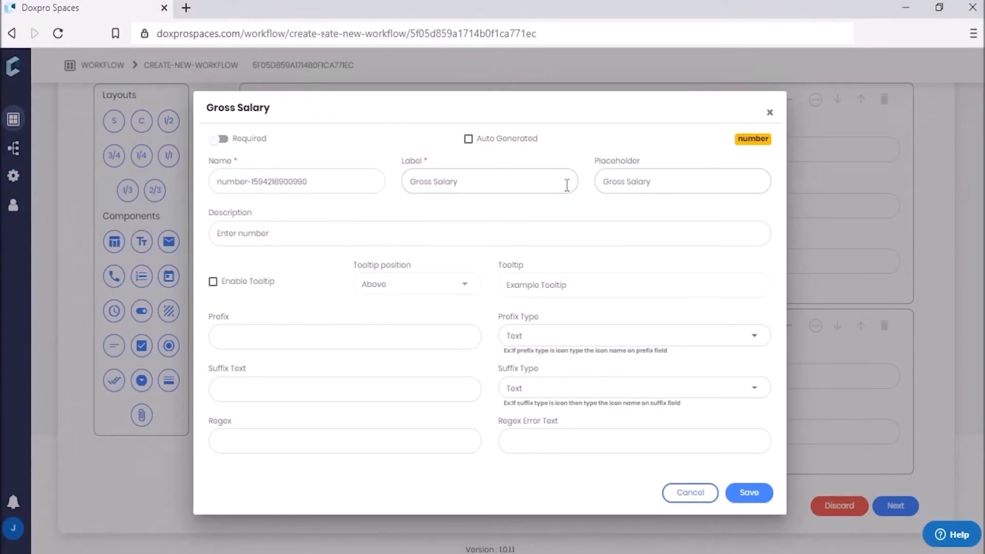
drag(332, 236, 77, 213)
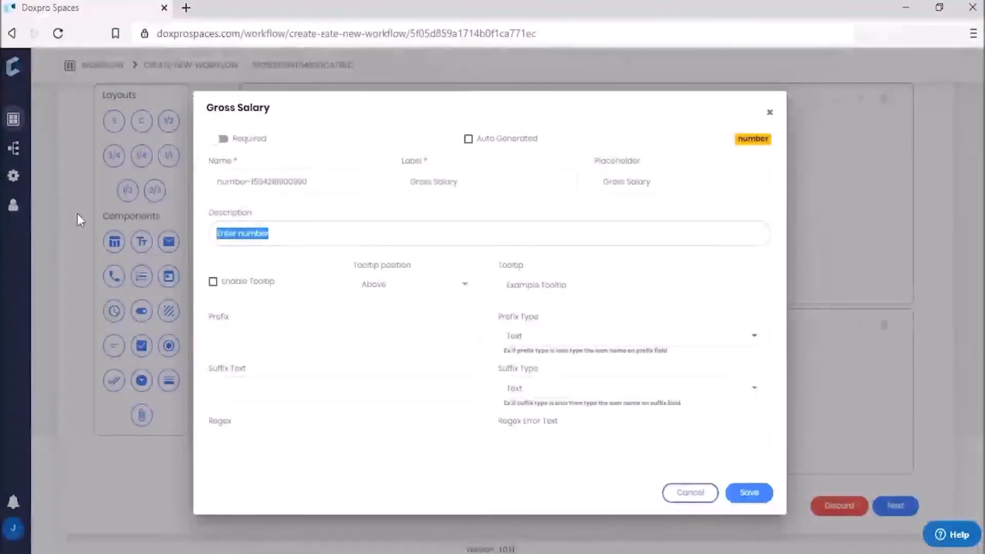
key(BackSpace)
Enable the Gross Salary field's tooltip, positioned Above with the text "Enter Gross Salary"
click(213, 281)
click(404, 287)
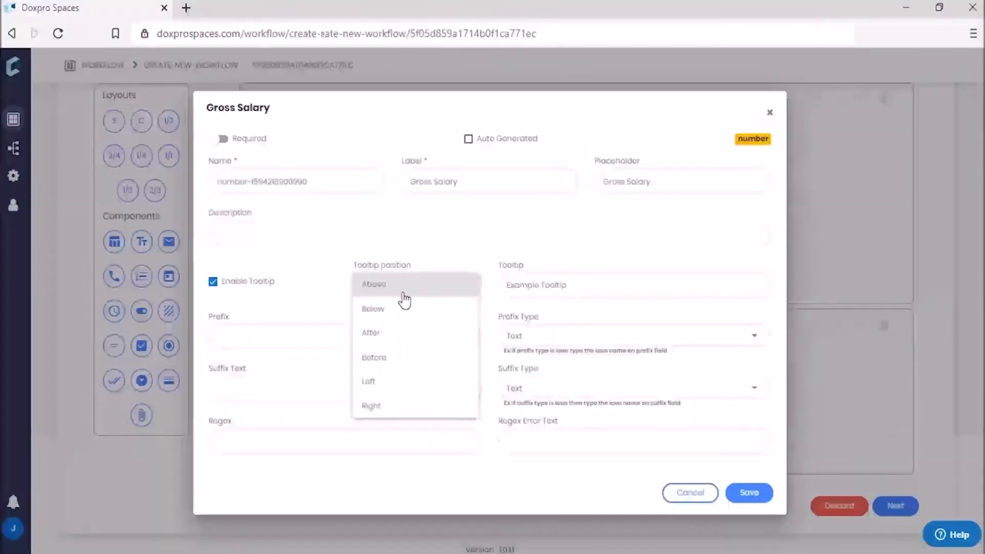
click(403, 293)
drag(545, 295, 470, 285)
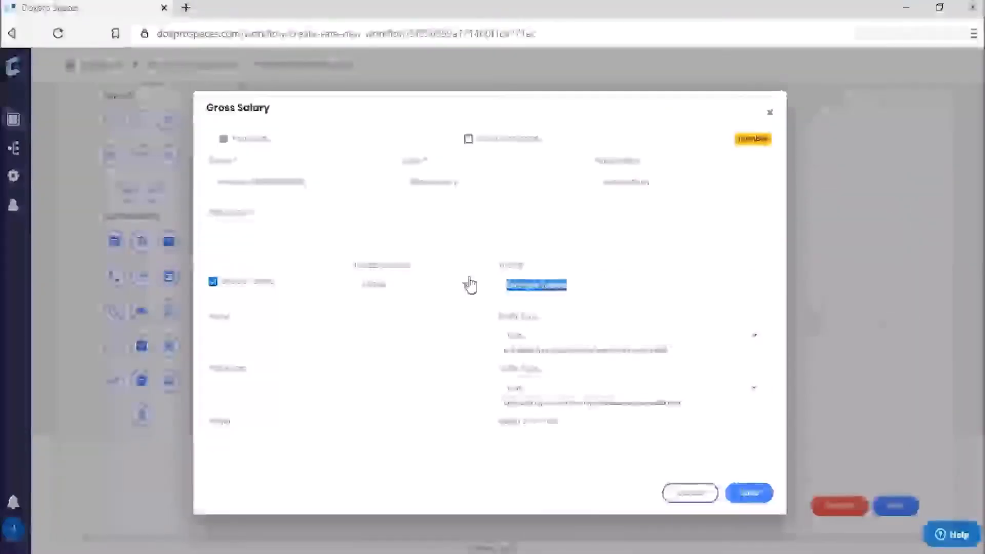
text(Enter Gross Salary)
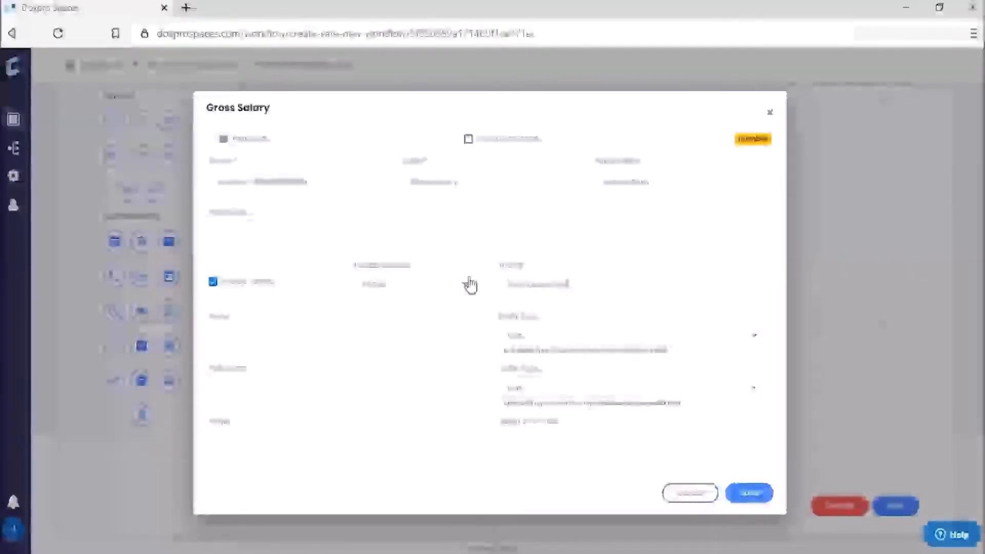
Set the Gross Salary field's prefix to "USD" and save the field
click(396, 337)
text(usd)
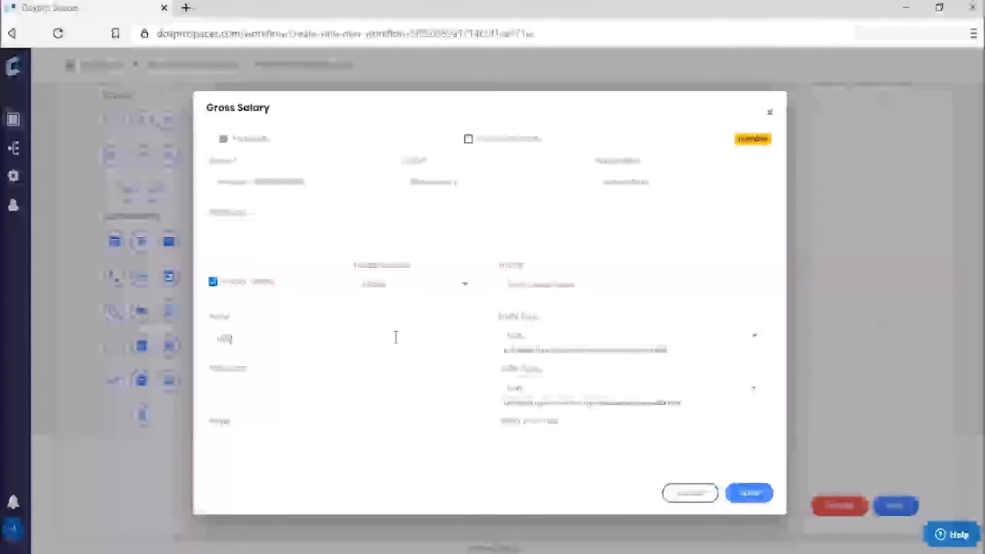
click(748, 493)
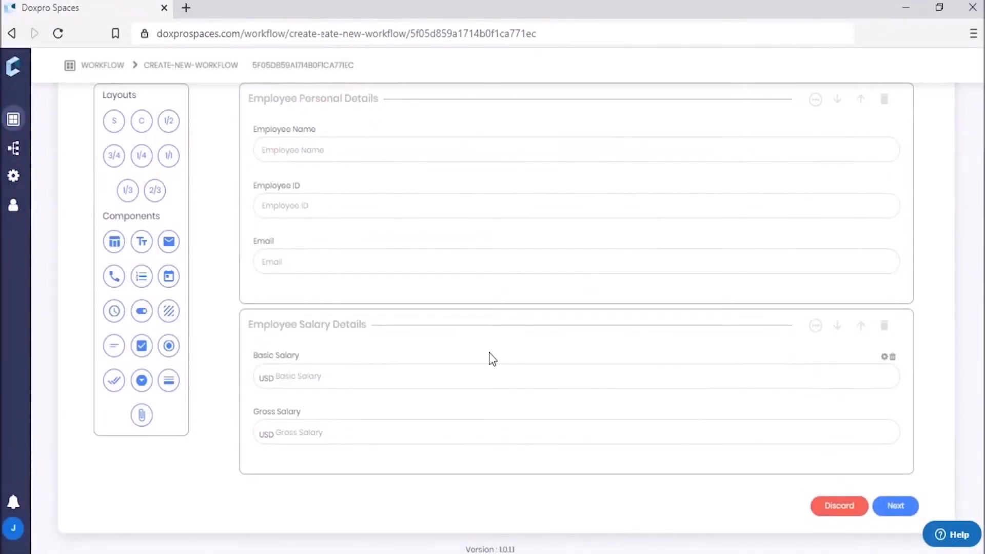
Change the Gross Salary field's internal name to "Gross_Salary" and save the field
scroll(482, 349, up, 1)
scroll(482, 349, up, 1)
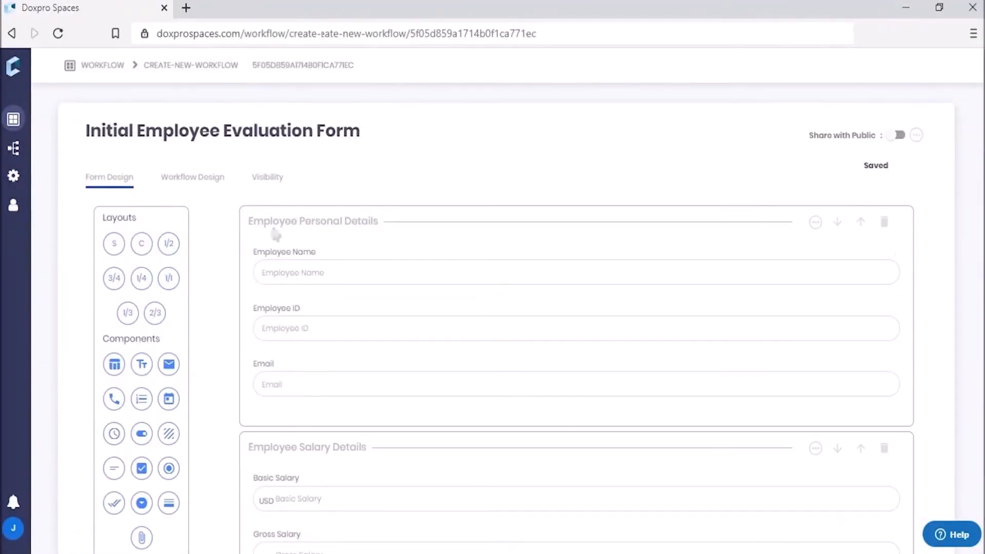
scroll(380, 235, down, 2)
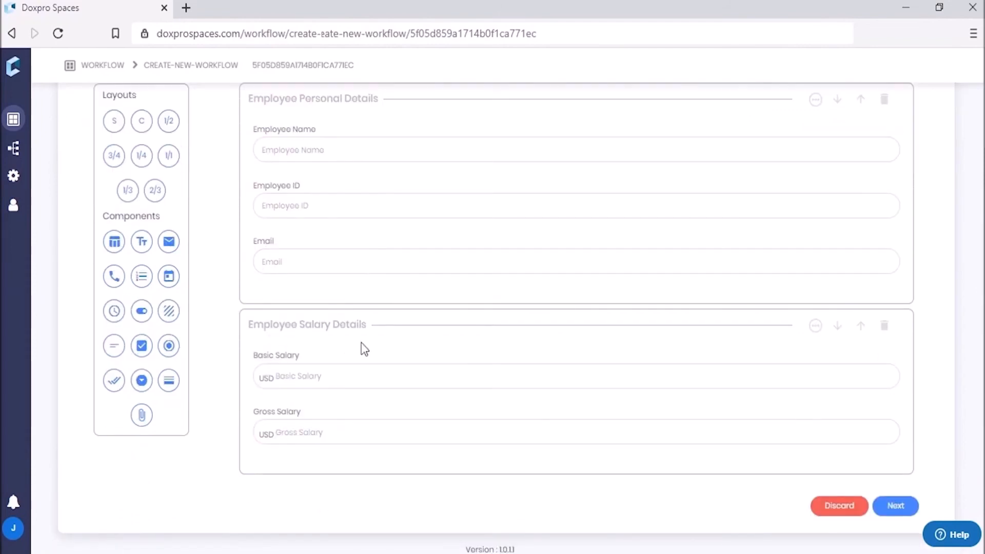
scroll(441, 329, up, 2)
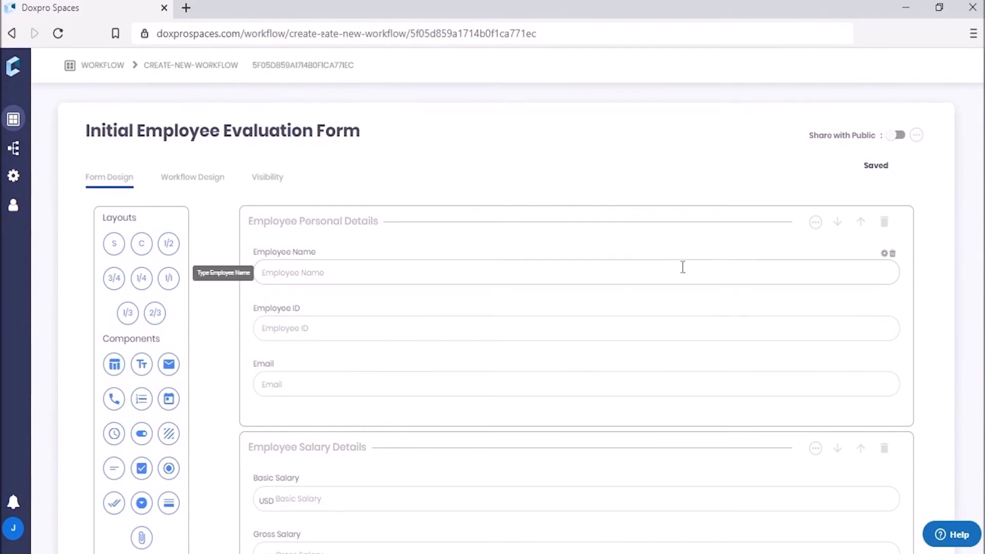
scroll(681, 269, down, 2)
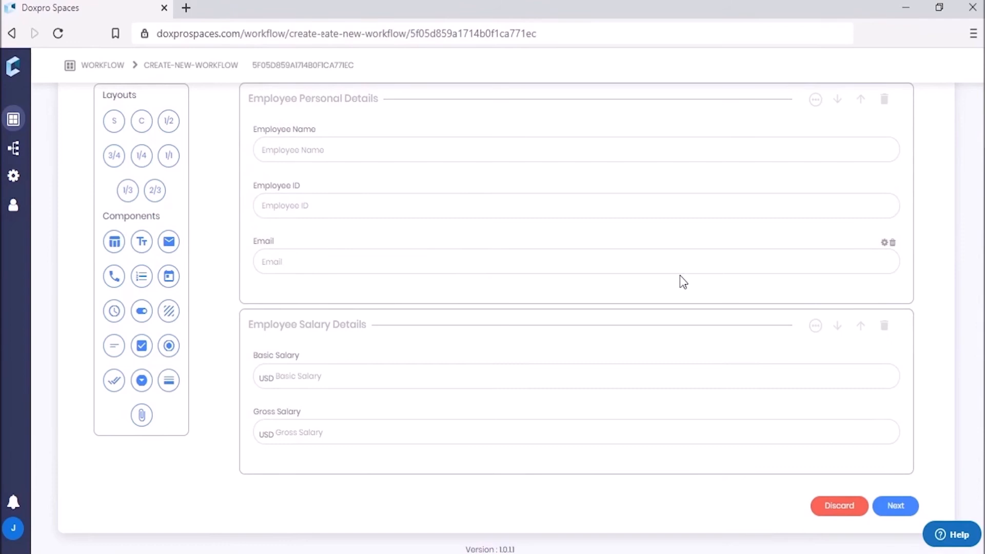
click(884, 413)
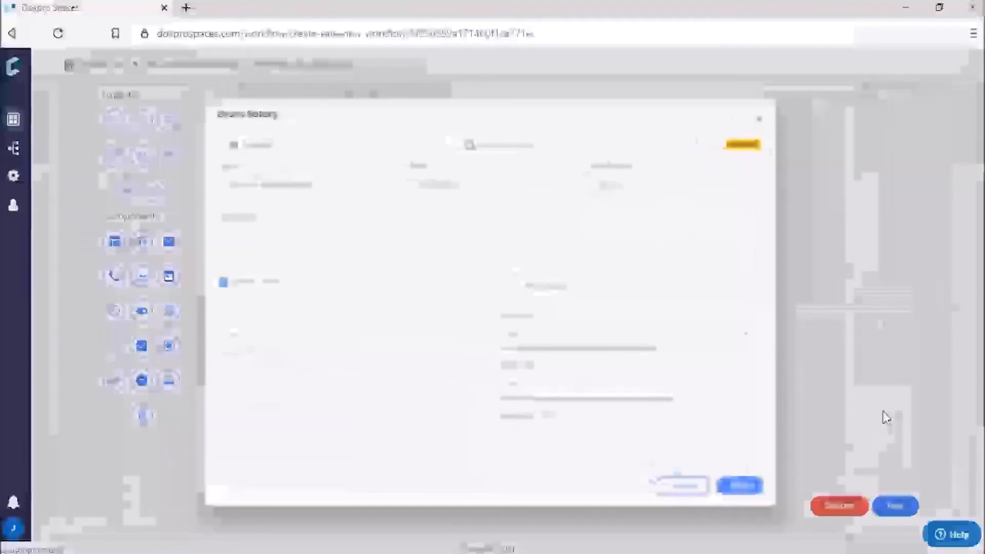
drag(333, 181, 122, 200)
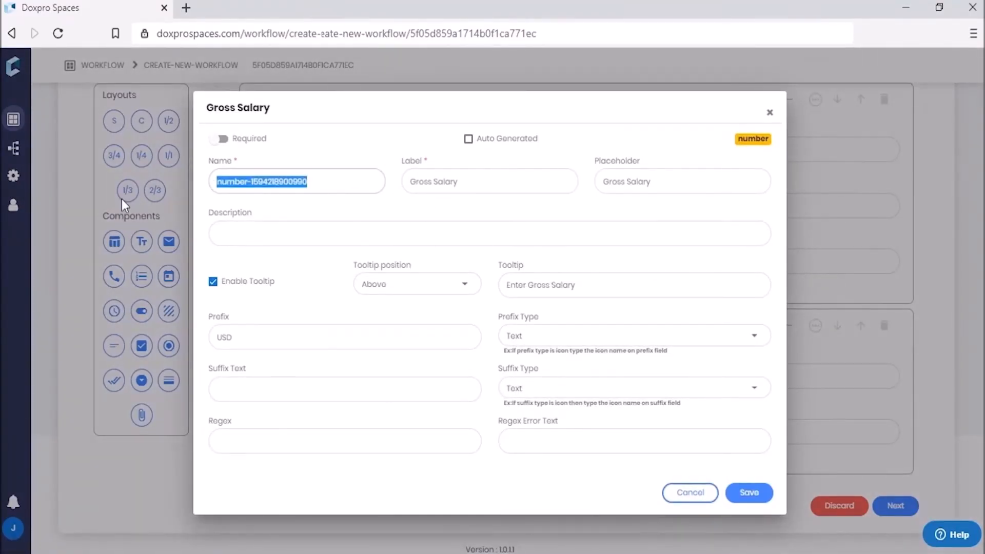
text(Gross)
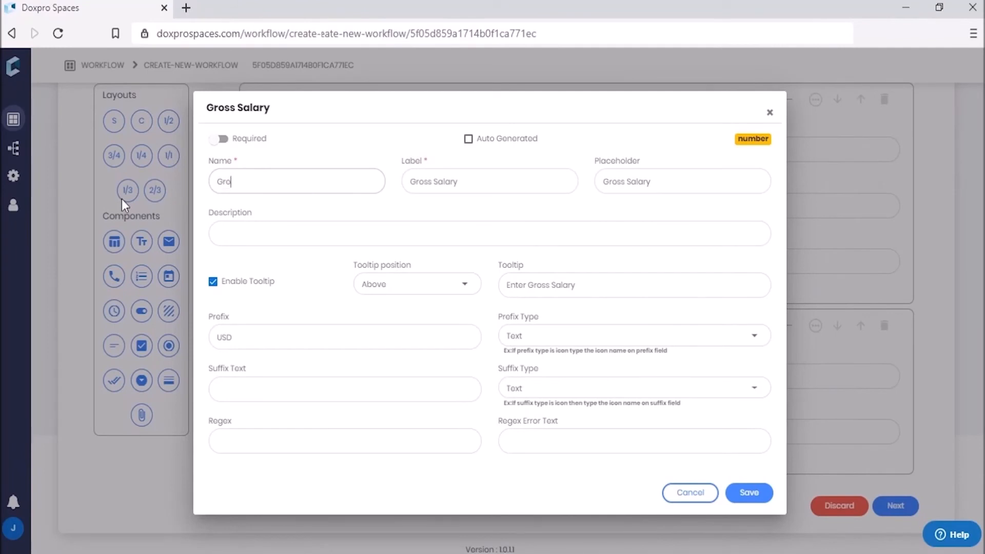
text(_Salary)
click(748, 493)
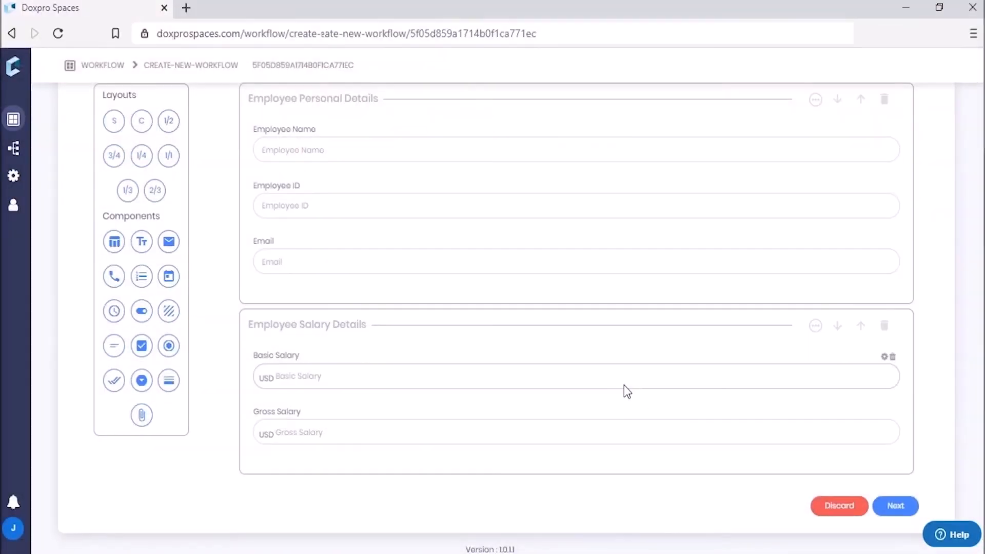
Proceed to the workflow design, rename the Initiate step "Initiator", assign it to a user and save it
click(895, 506)
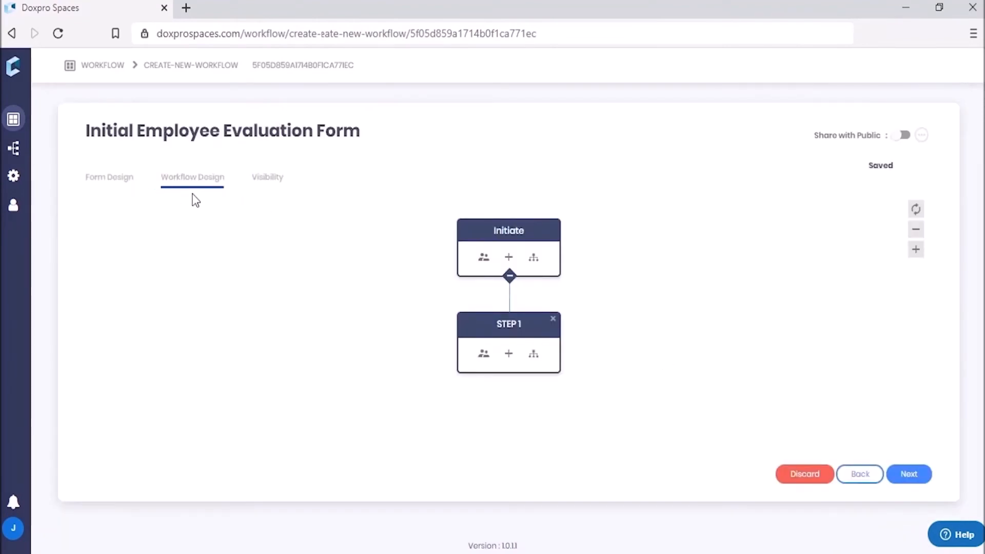
click(483, 258)
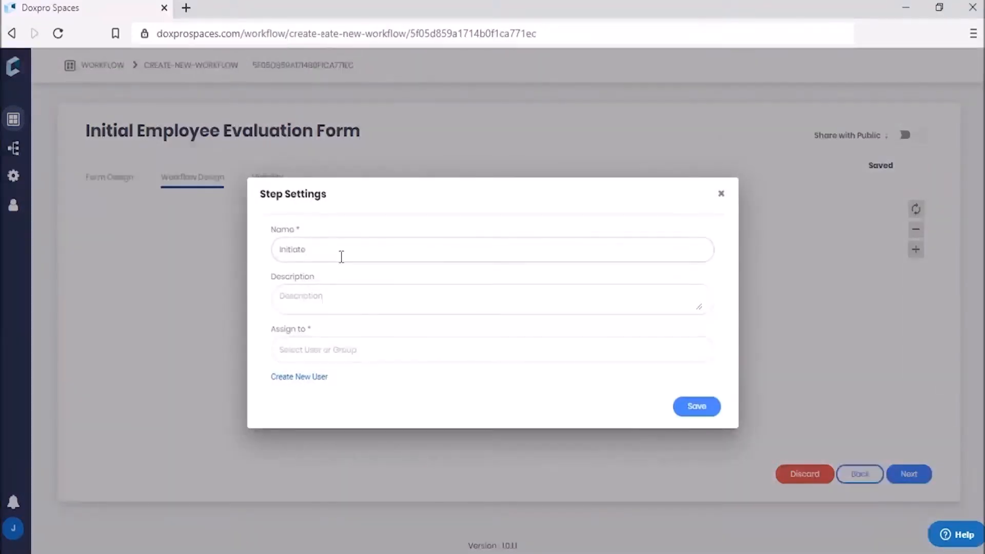
drag(327, 253, 133, 241)
text(Initiator)
click(274, 351)
text(j)
click(333, 439)
click(693, 410)
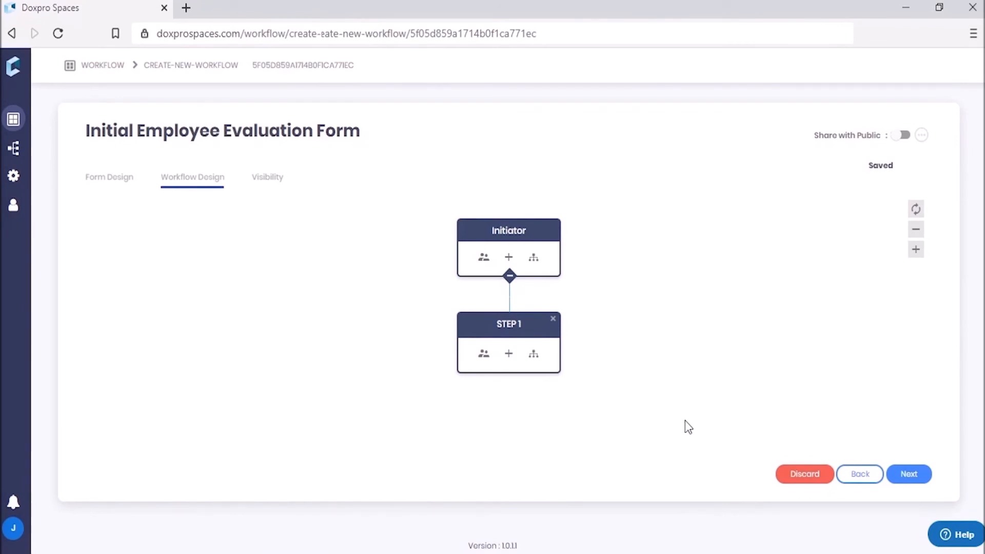
Replace STEP 1 with a condition below Initiator and add two steps branching from that condition
click(553, 319)
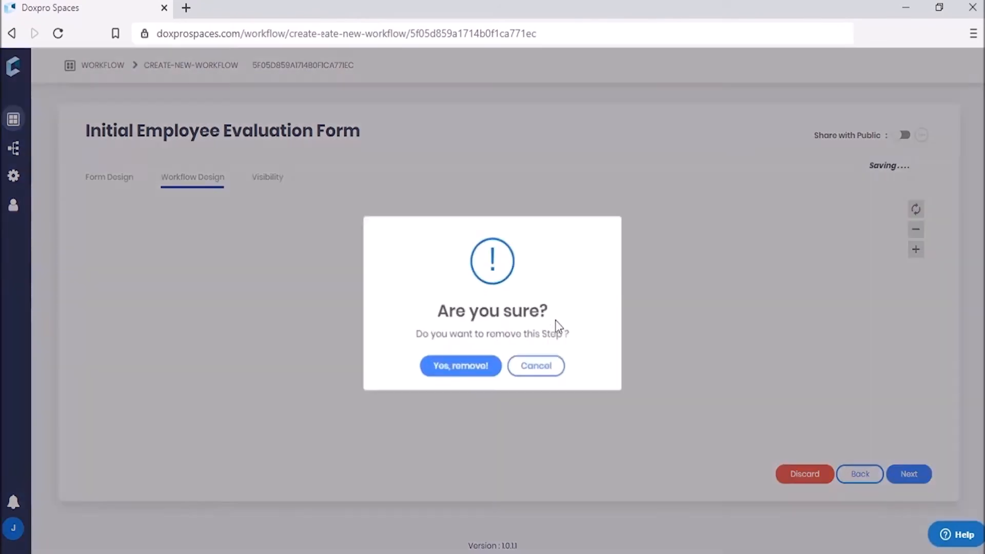
click(461, 378)
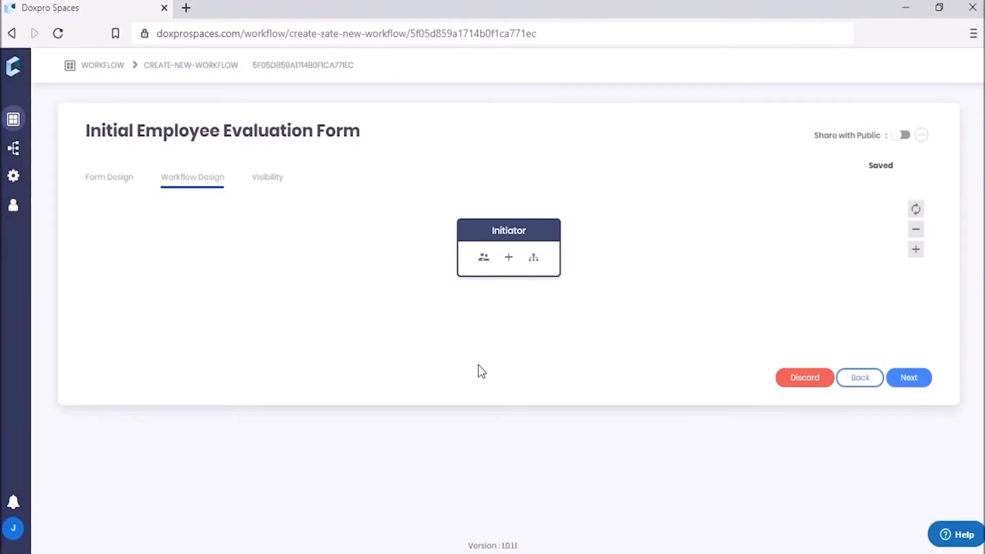
click(535, 258)
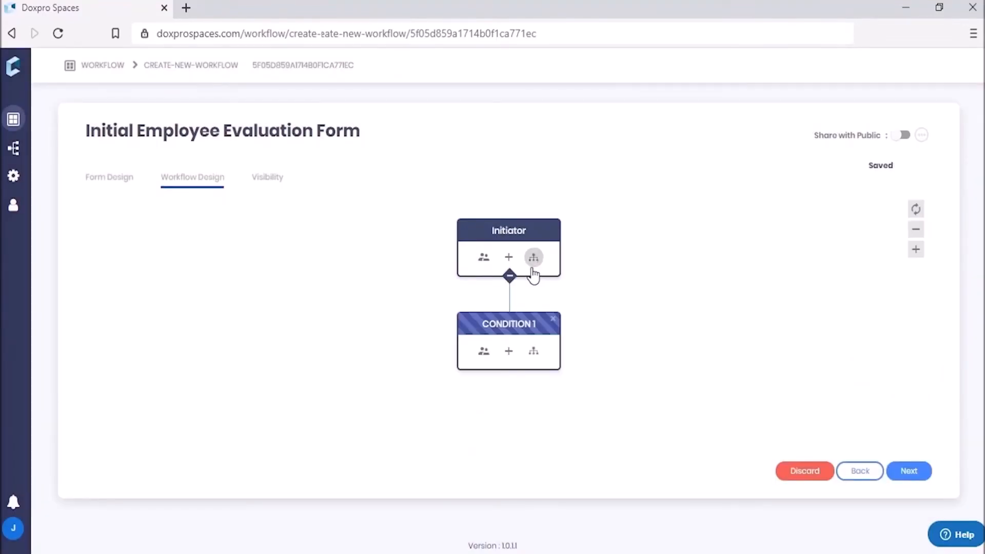
click(508, 351)
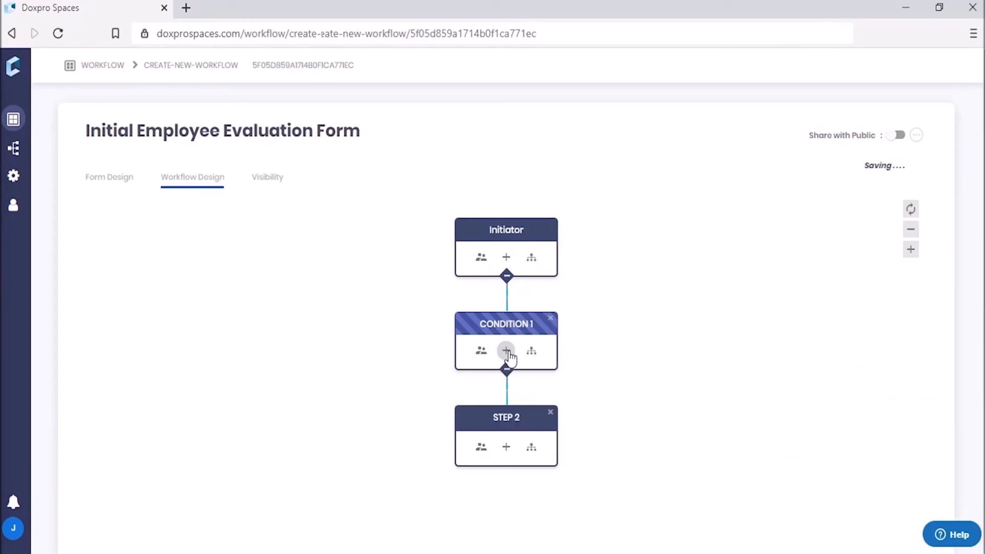
click(509, 352)
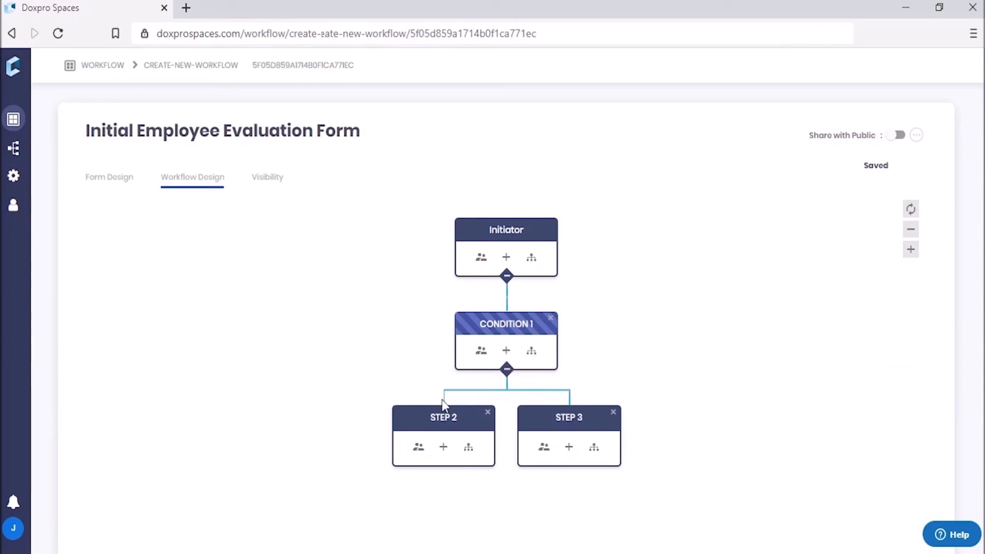
Rename STEP 2 under the condition "Manager Approval", assign it to the manager's user account and save it
click(419, 447)
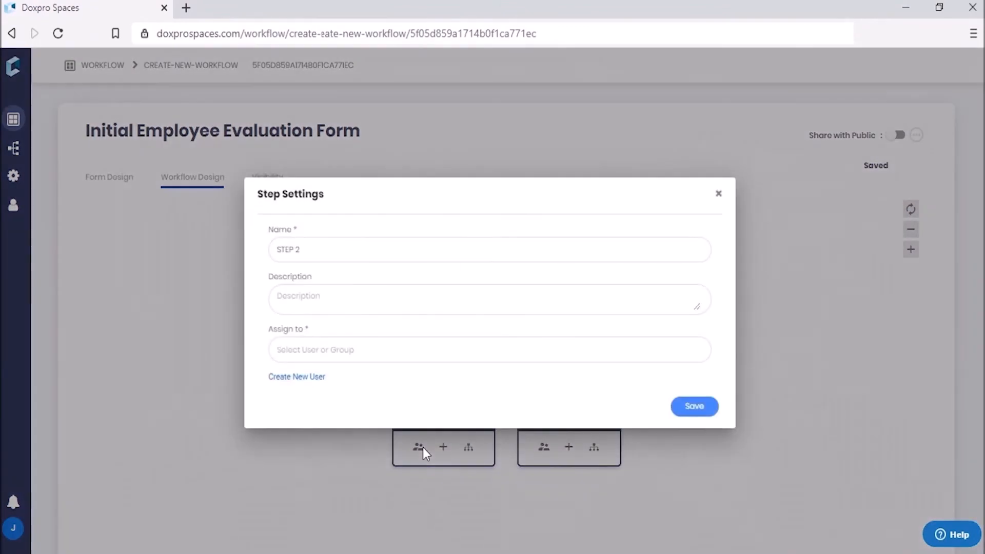
drag(310, 253, 189, 213)
text(Mana)
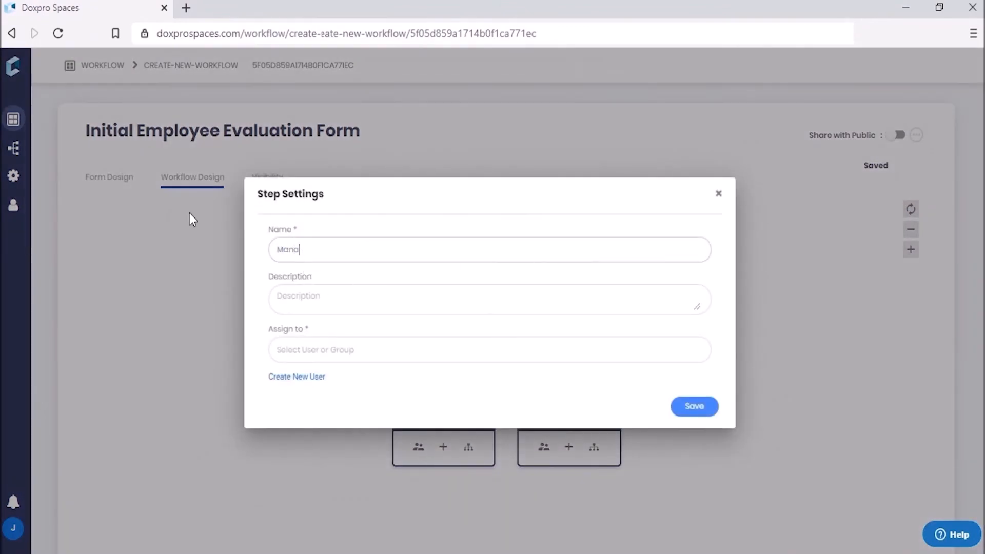
text(ger Approval)
click(380, 353)
text(c)
click(358, 408)
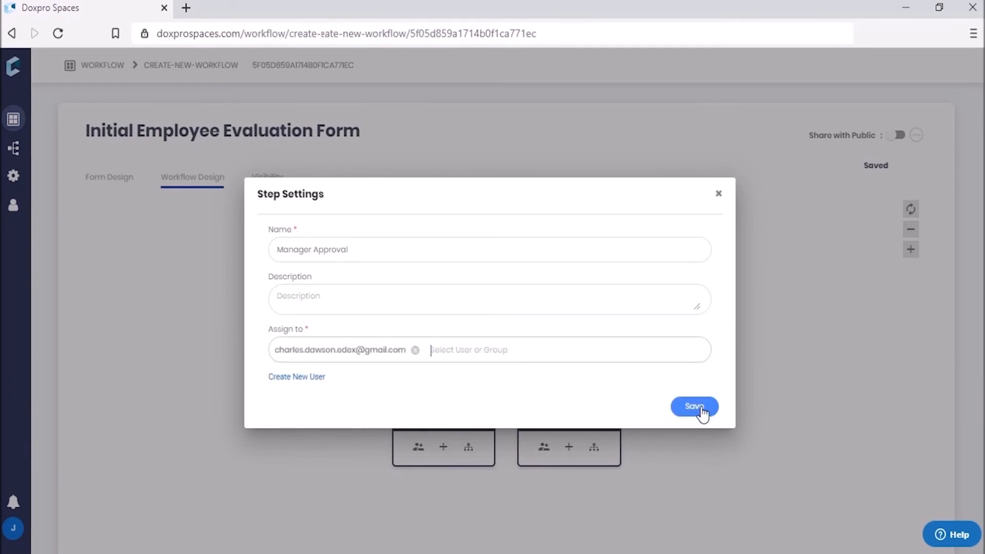
click(701, 408)
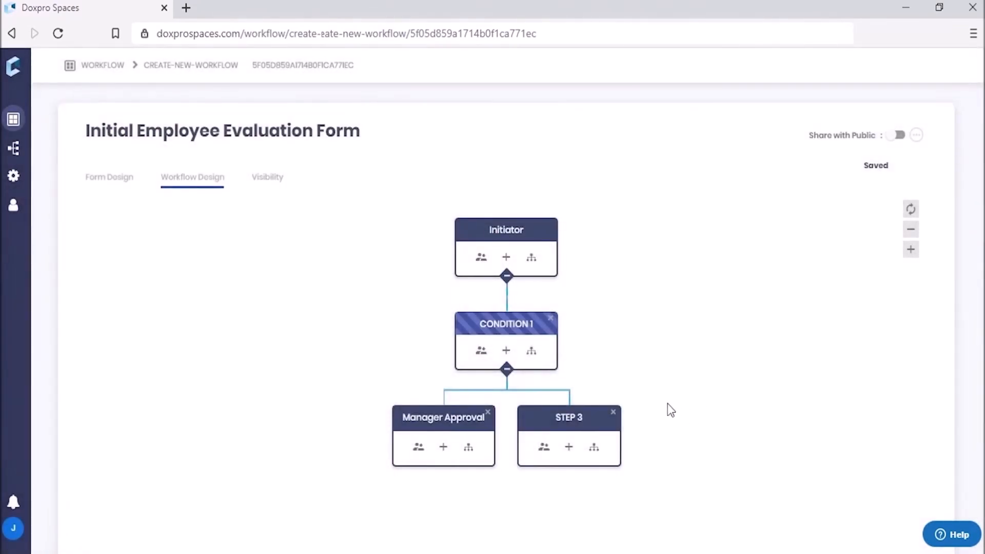
Rename STEP 3 under the condition "Finance Approval", assign it to the finance user's account and save it
click(545, 447)
text(Finance Approval)
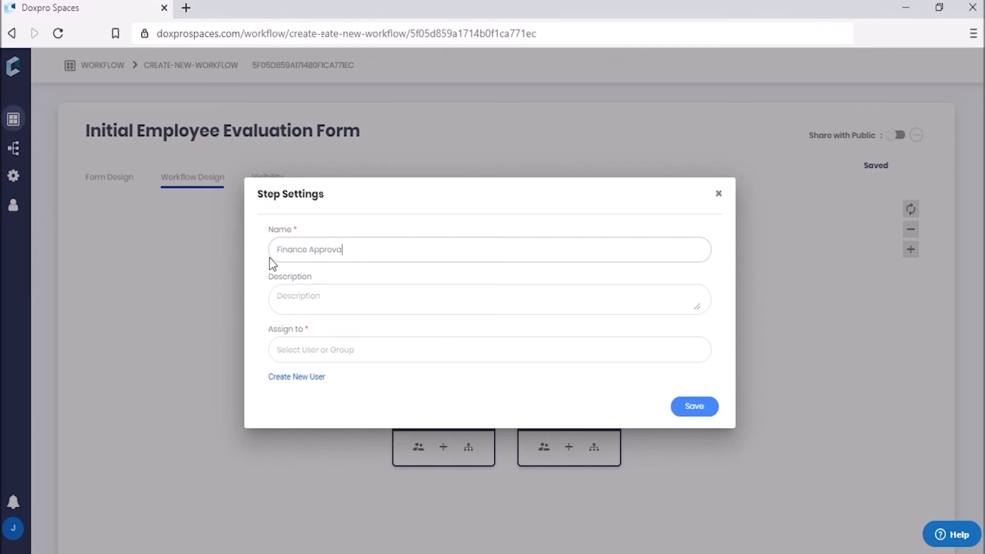
click(299, 351)
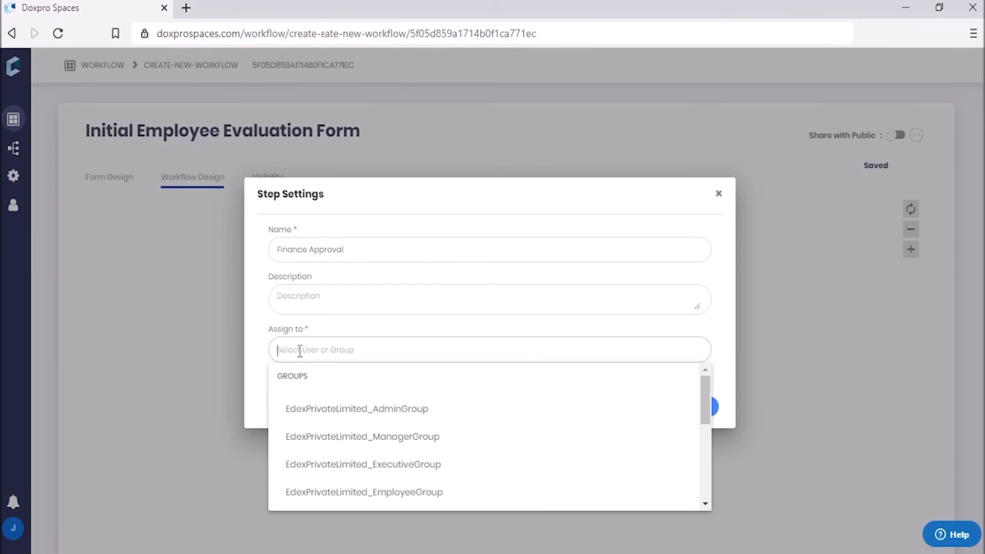
text(r)
click(323, 409)
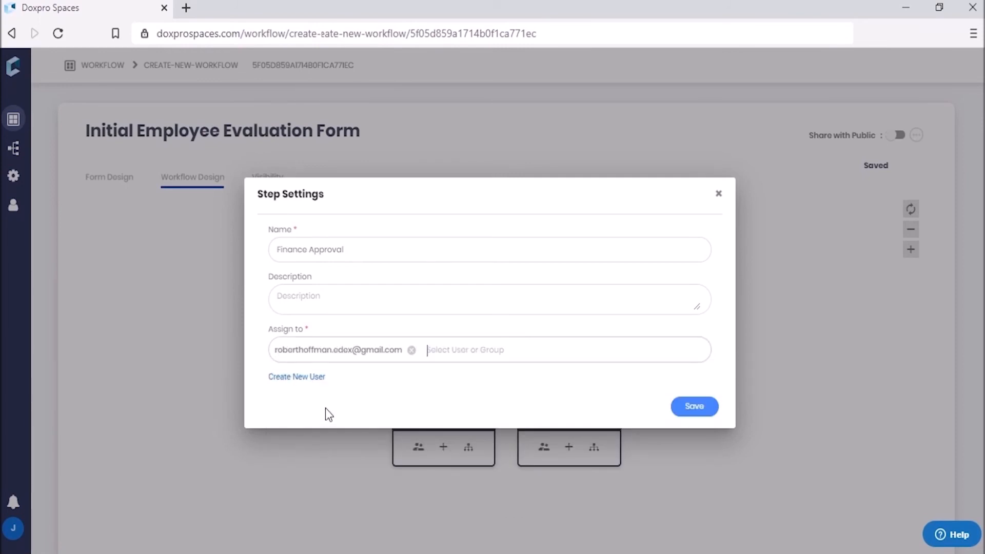
click(694, 408)
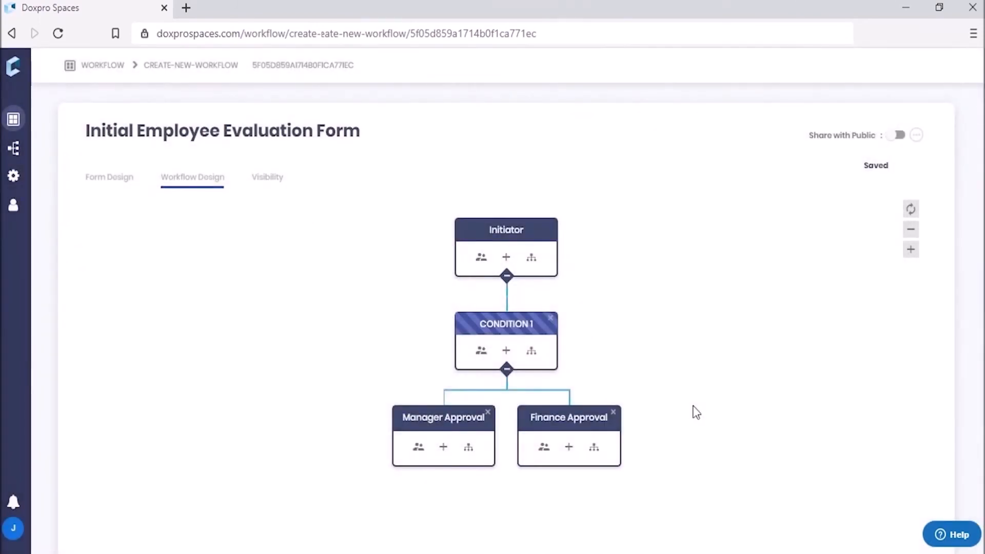
Name the condition "CONDITION" and set its rule to number-Gross_Salary Less than 100000
click(481, 351)
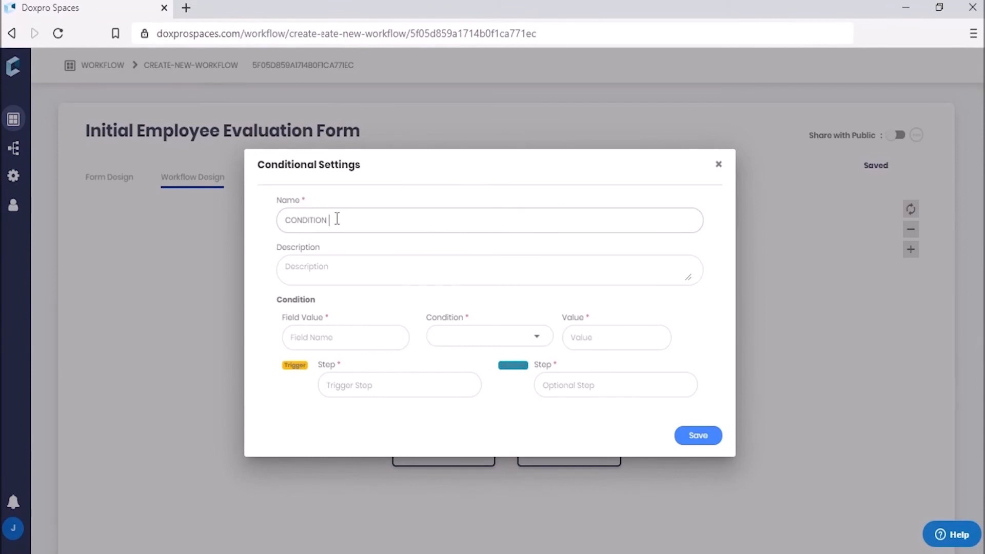
click(318, 336)
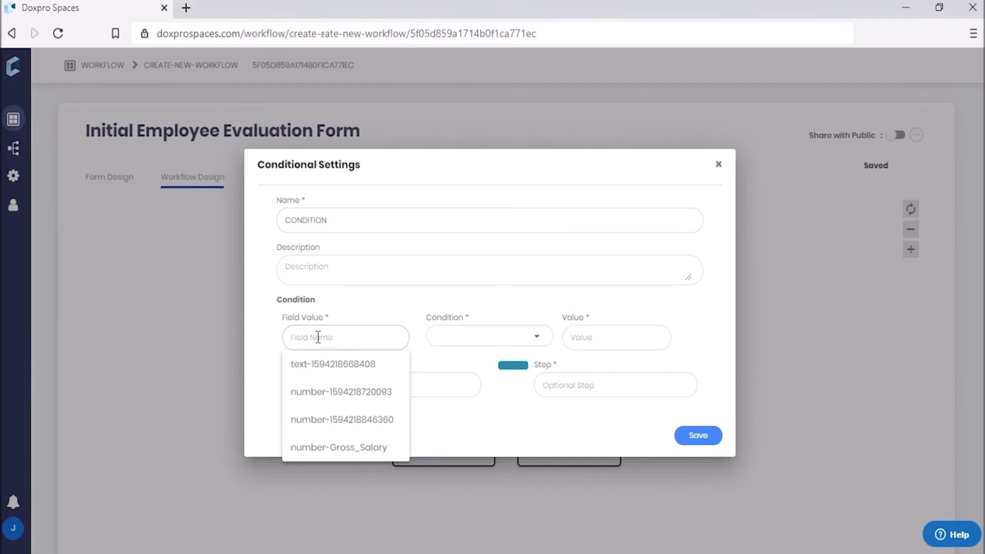
click(332, 448)
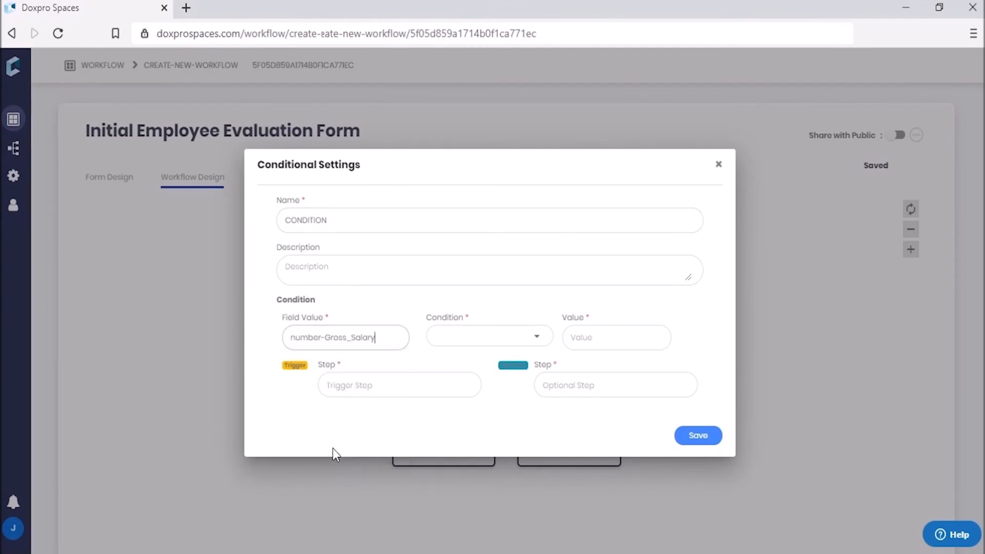
click(507, 345)
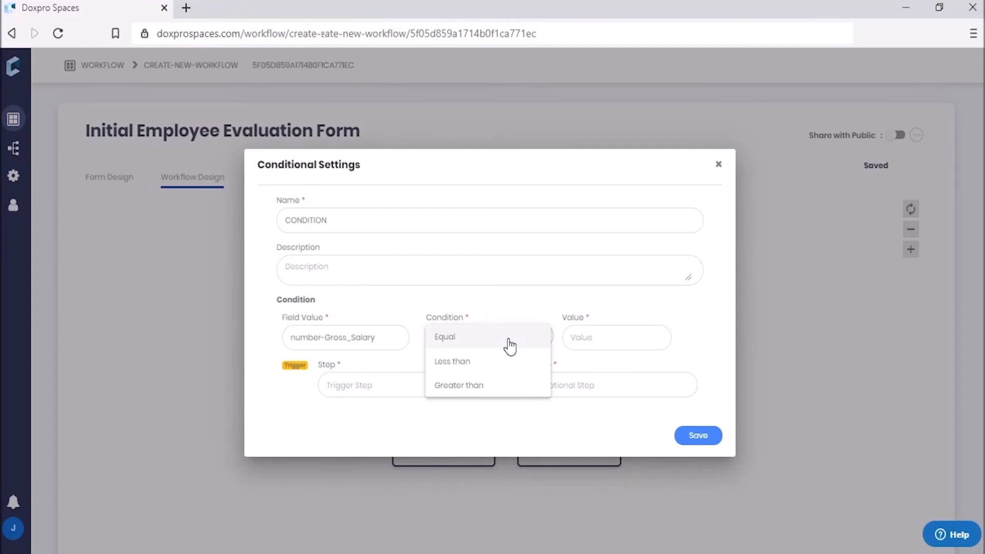
click(498, 363)
click(591, 340)
text(100000)
Set the condition's trigger step to Manager Approval and its optional step to Finance Approval, and save it
click(368, 382)
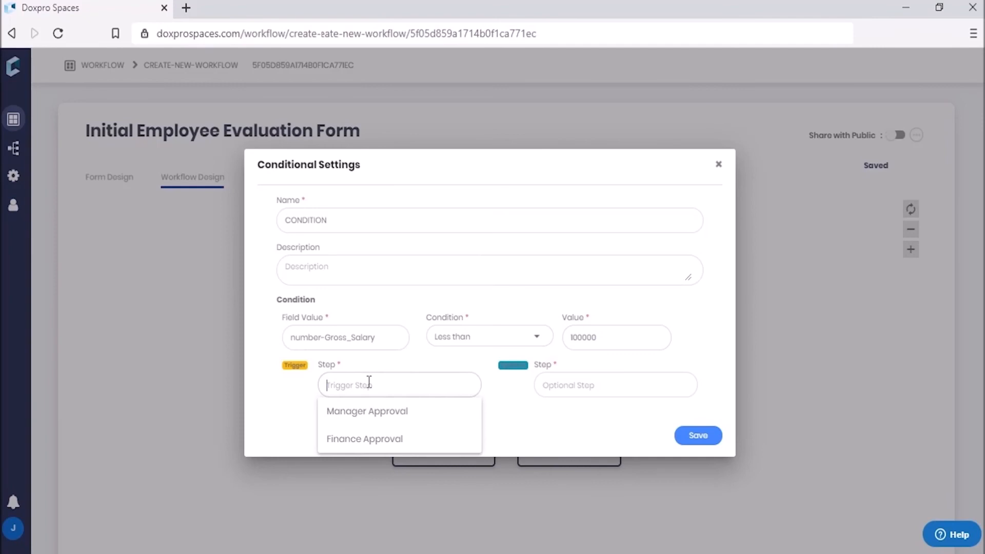
click(365, 412)
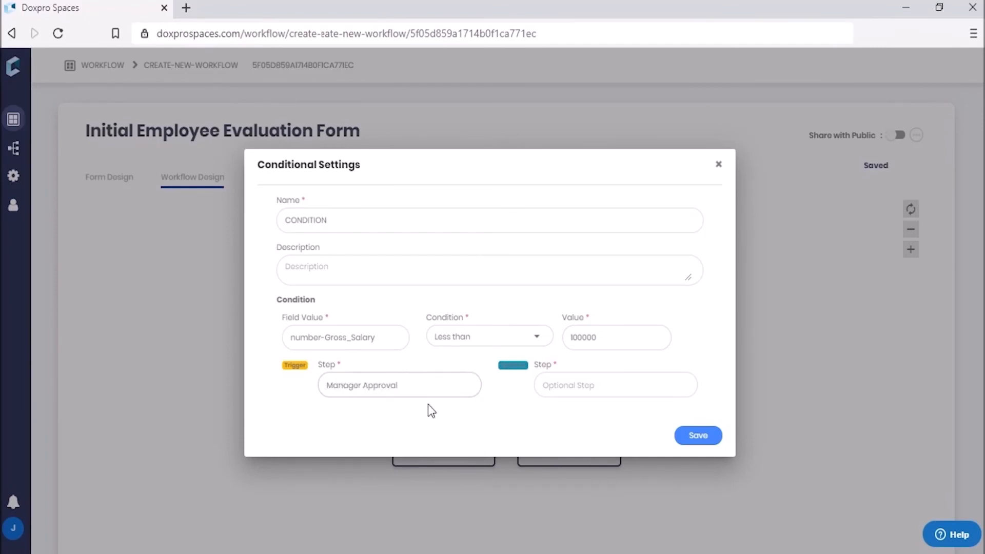
click(567, 385)
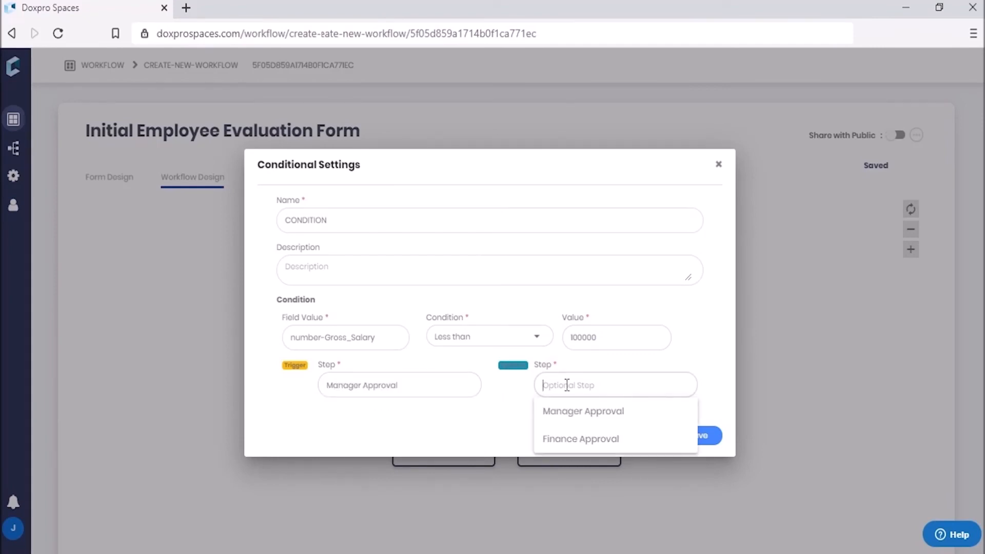
click(588, 440)
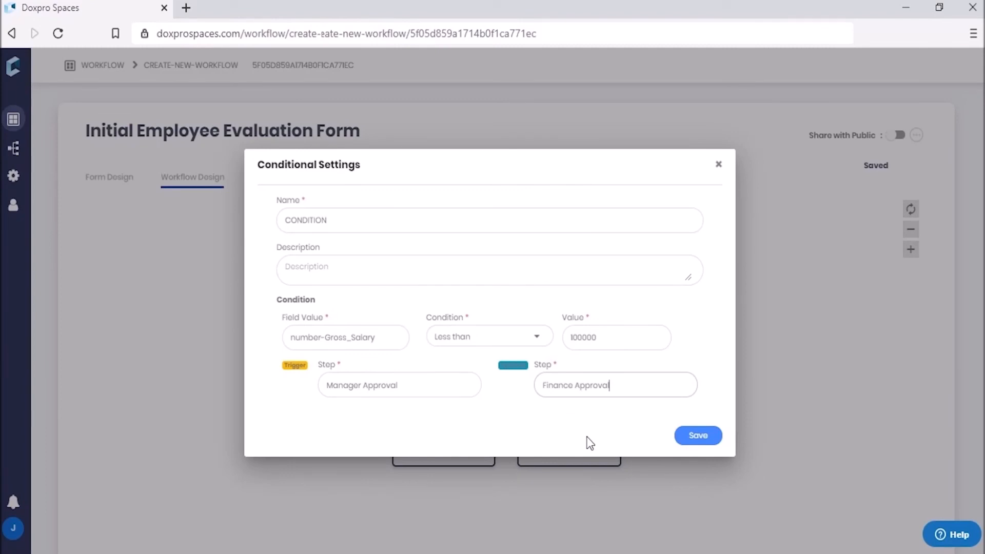
click(698, 436)
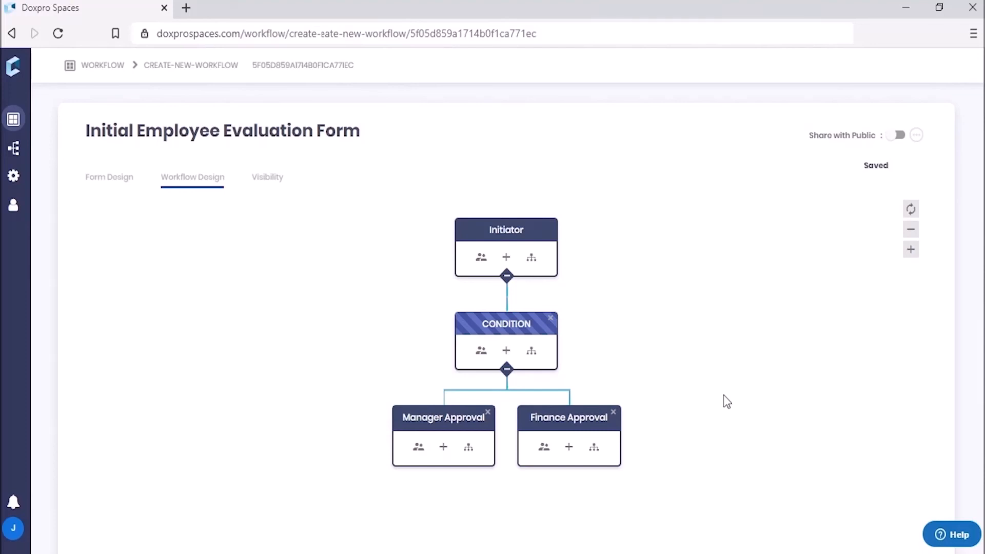
Proceed to the visibility settings and review the Initiator step's section permissions and action button
scroll(726, 401, down, 2)
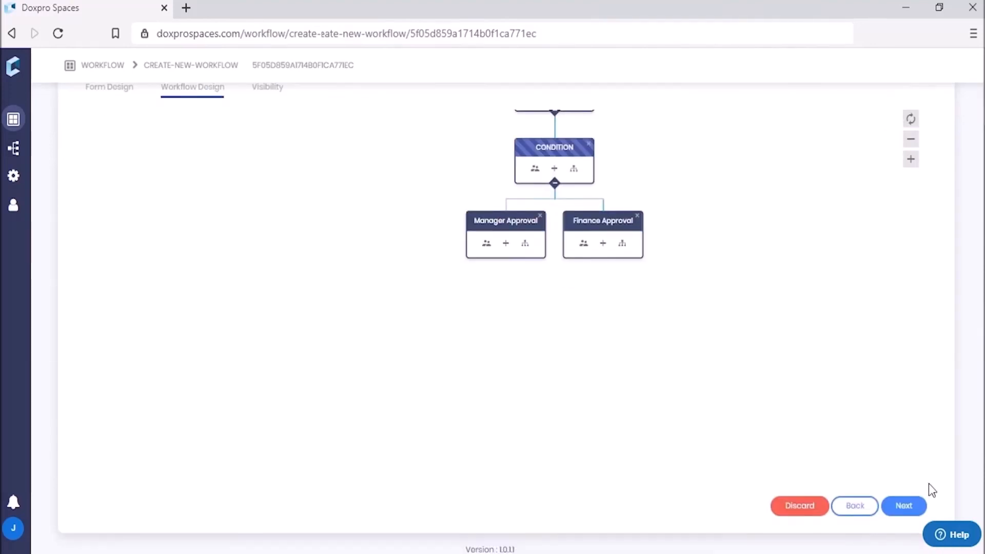
click(903, 507)
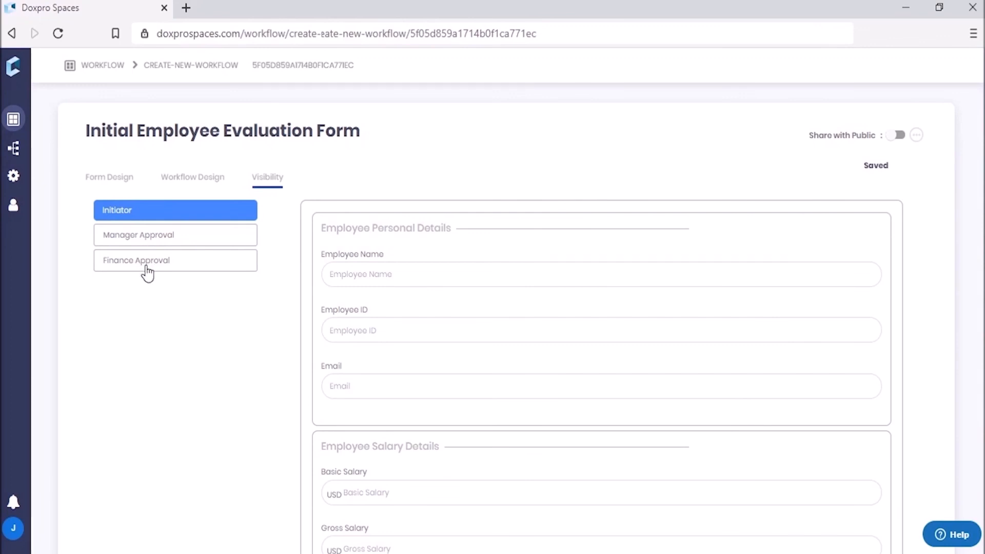
mouse_move(568, 288)
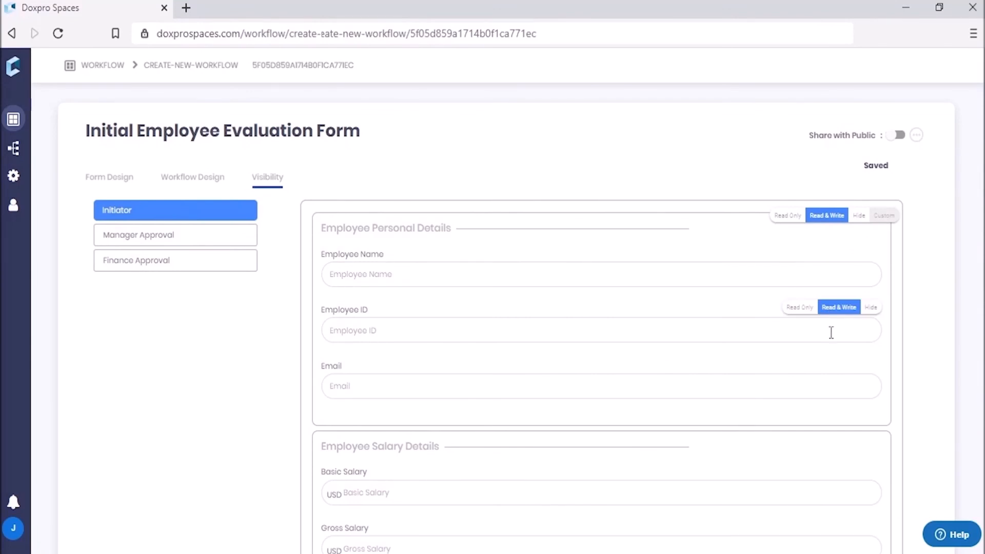
scroll(830, 378, down, 3)
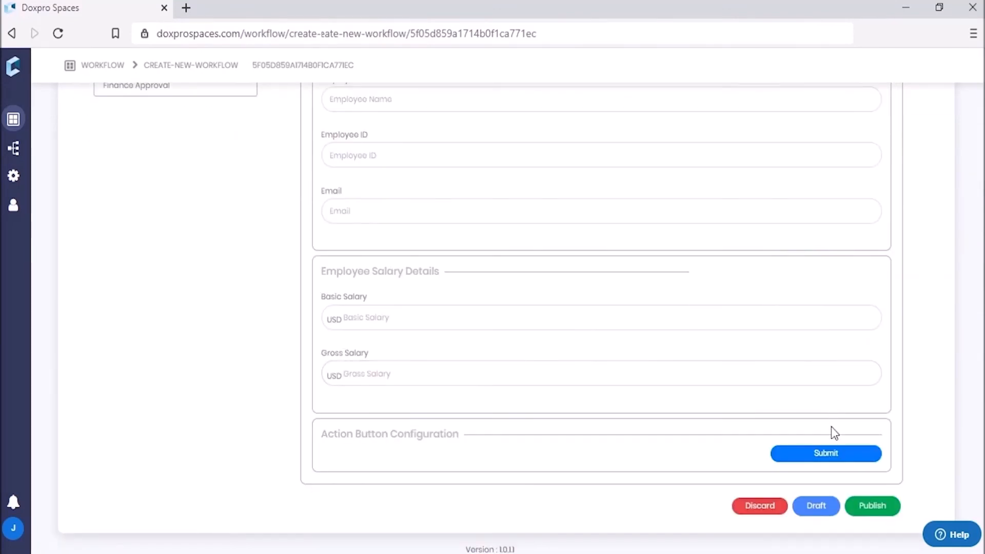
scroll(455, 336, up, 3)
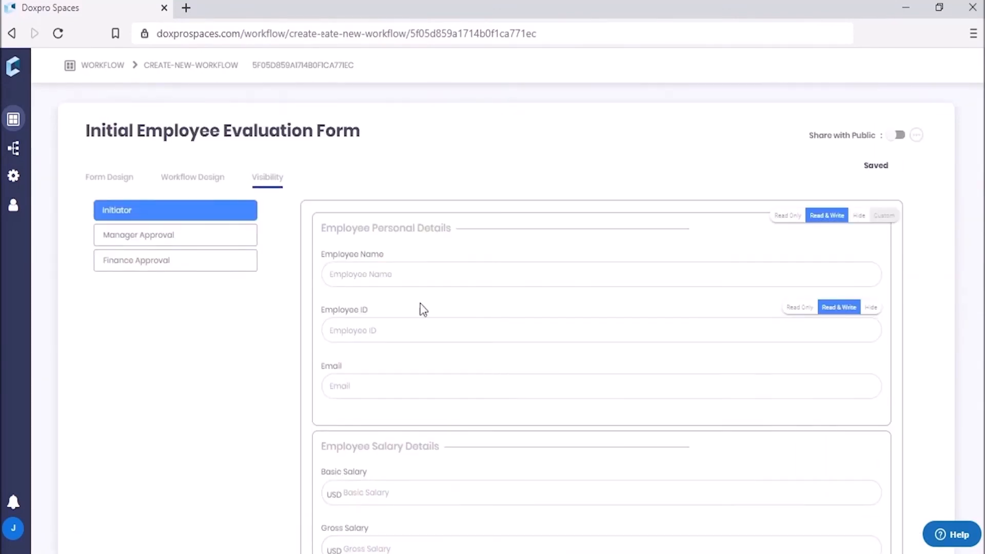
For the Manager Approval step, set Employee Personal Details and Employee Salary Details to Read Only
click(183, 237)
mouse_move(786, 219)
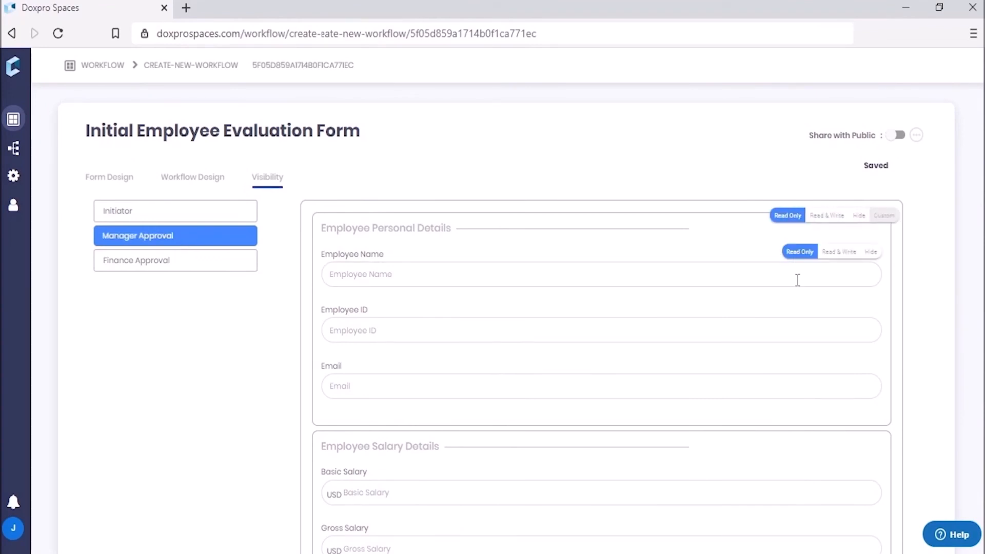
scroll(795, 376, down, 3)
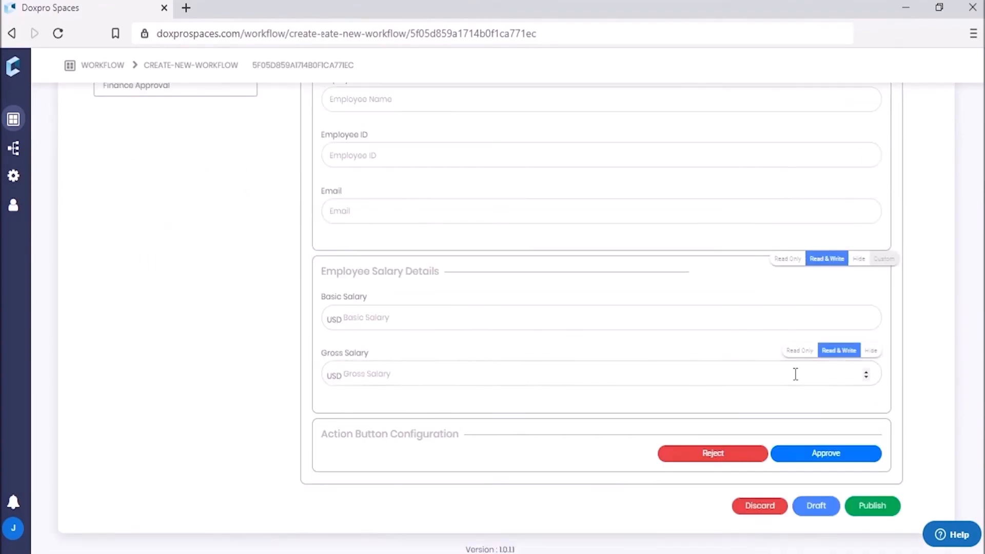
click(781, 260)
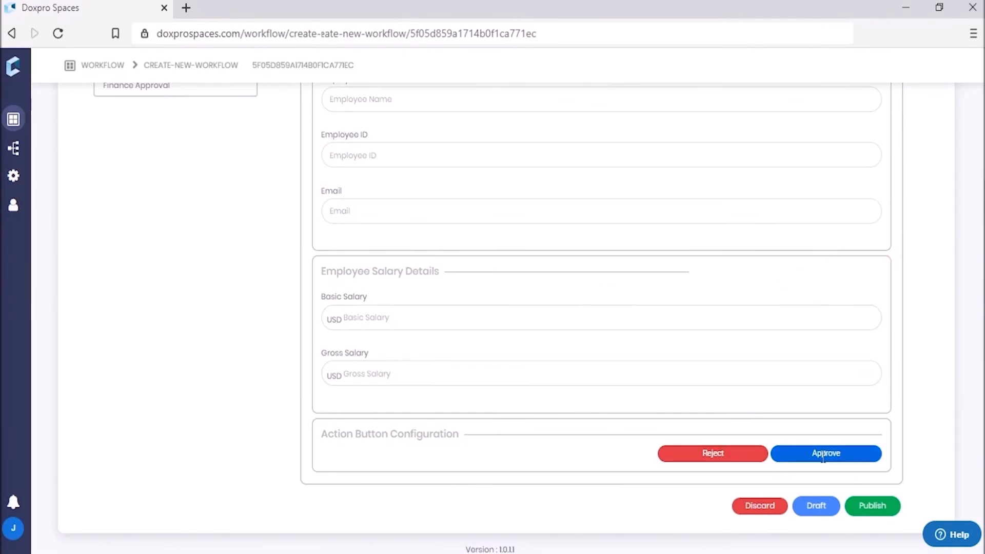
For the Finance Approval step, set Employee Personal Details and Employee Salary Details to Read Only, and publish the workflow
scroll(479, 312, up, 3)
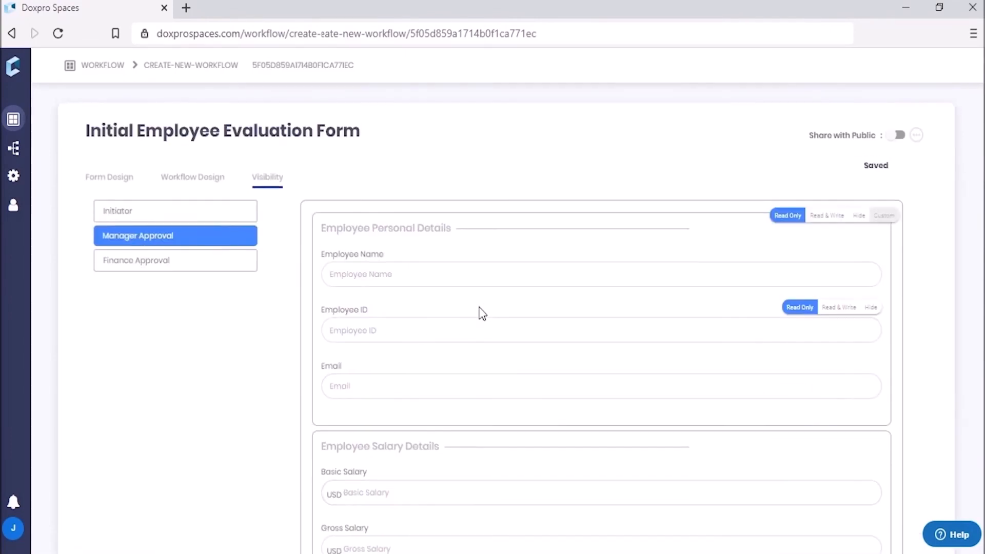
click(184, 266)
mouse_move(706, 246)
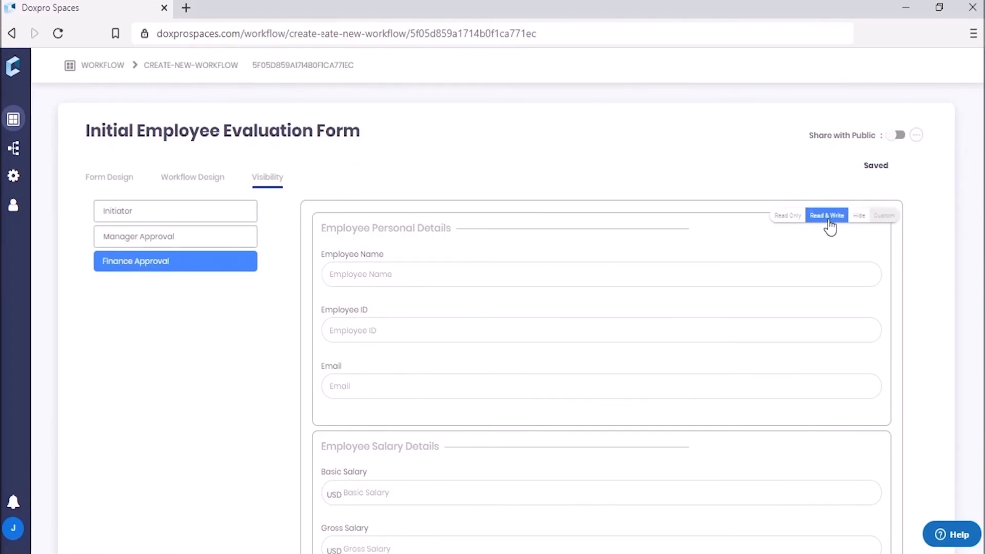
click(786, 218)
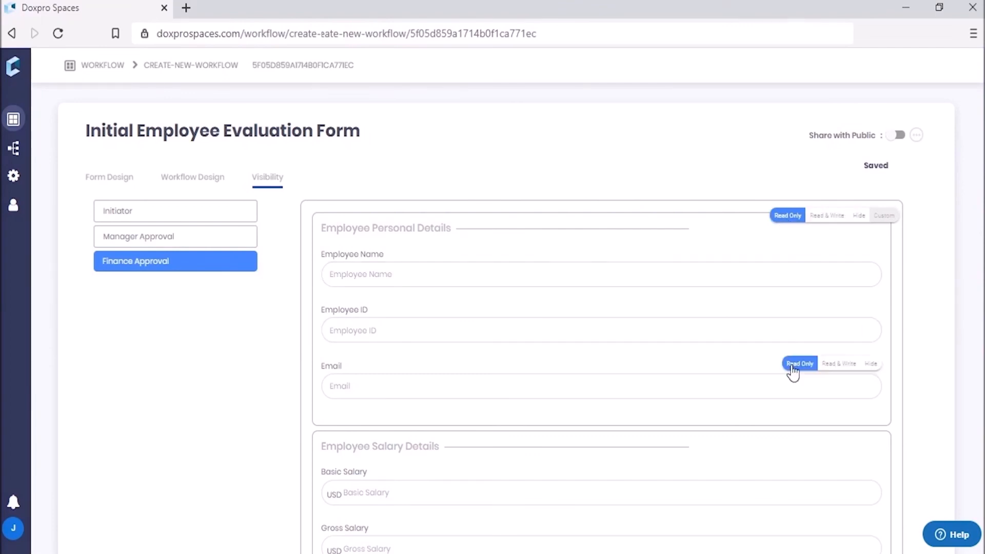
scroll(792, 365, down, 3)
click(787, 259)
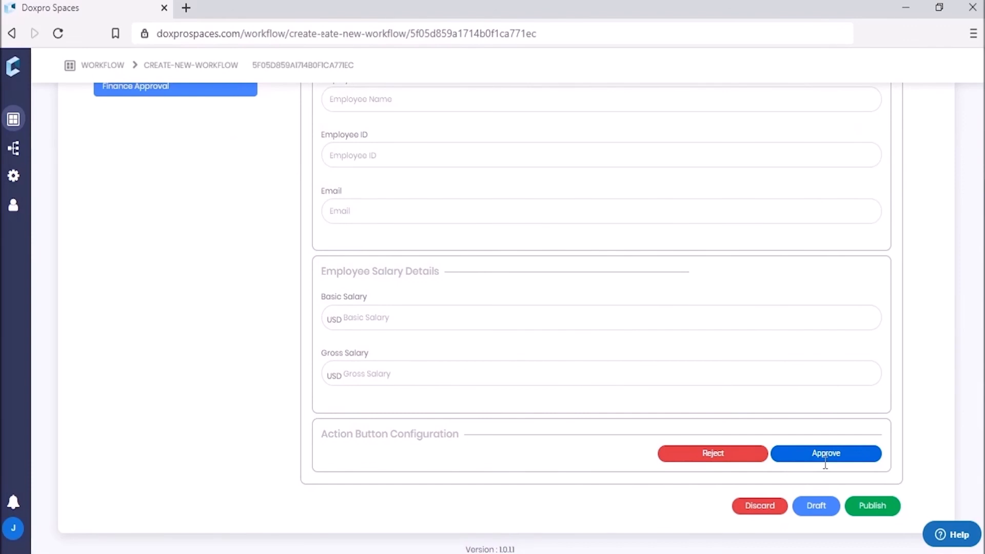
click(874, 504)
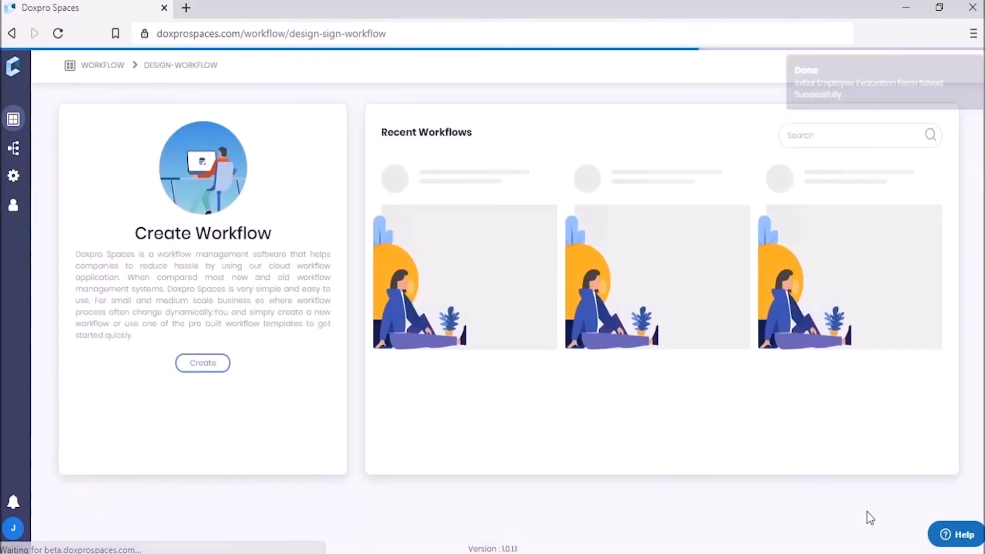